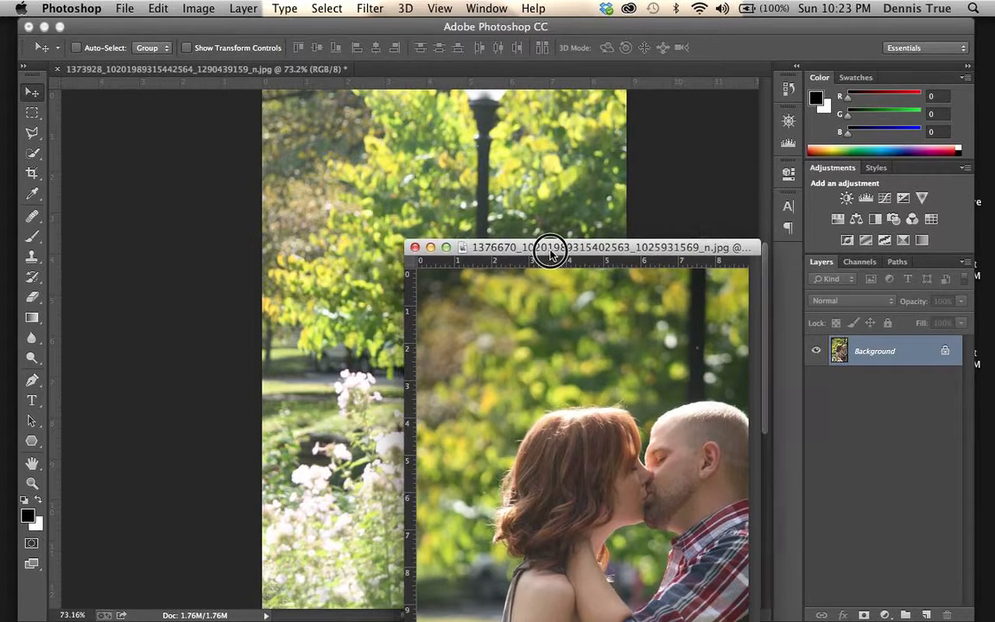
- Copy the close-up kissing photo into the garden photo as a new layer and lower its opacity to 81%
drag(551, 249, 611, 297)
drag(672, 481, 529, 307)
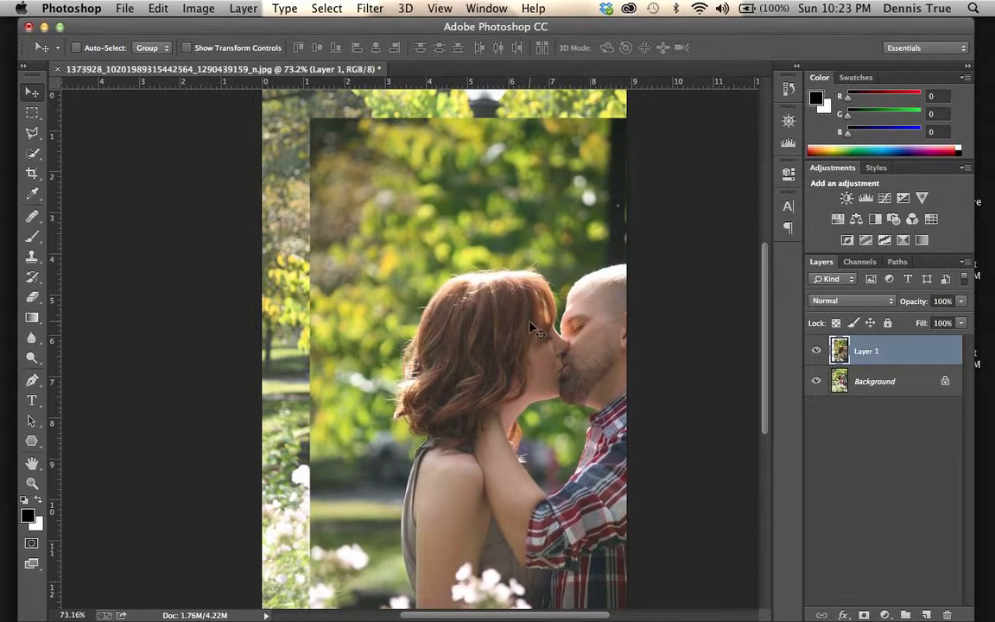
scroll(529, 322, down, 5)
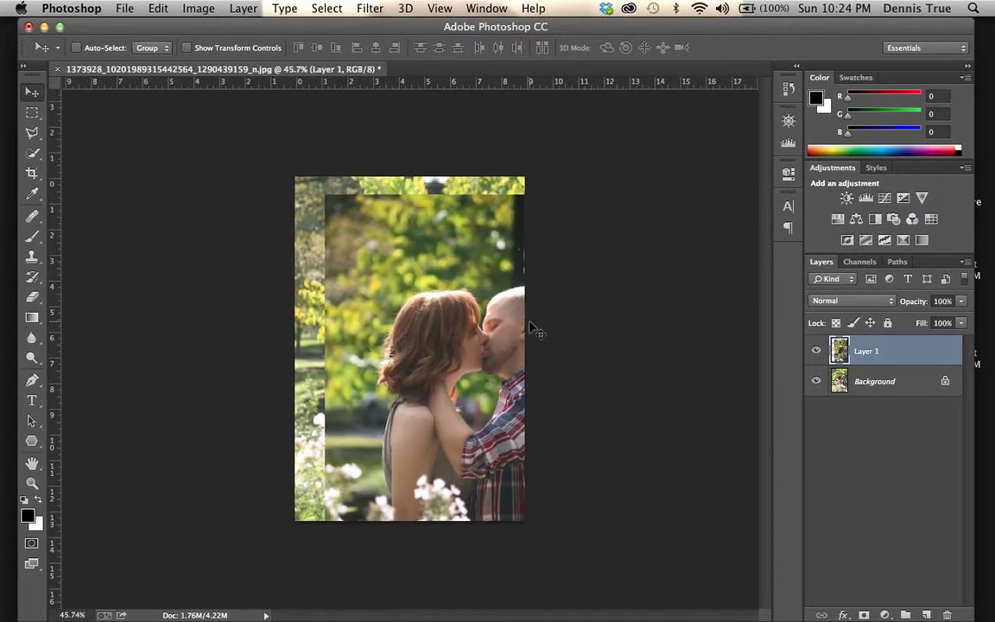
scroll(534, 329, up, 2)
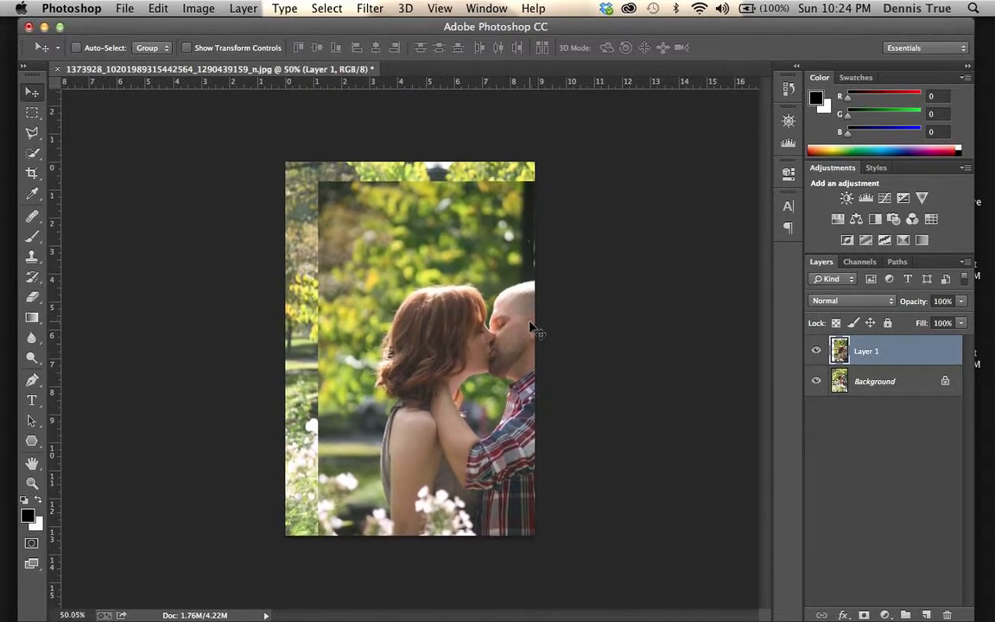
scroll(534, 329, down, 1)
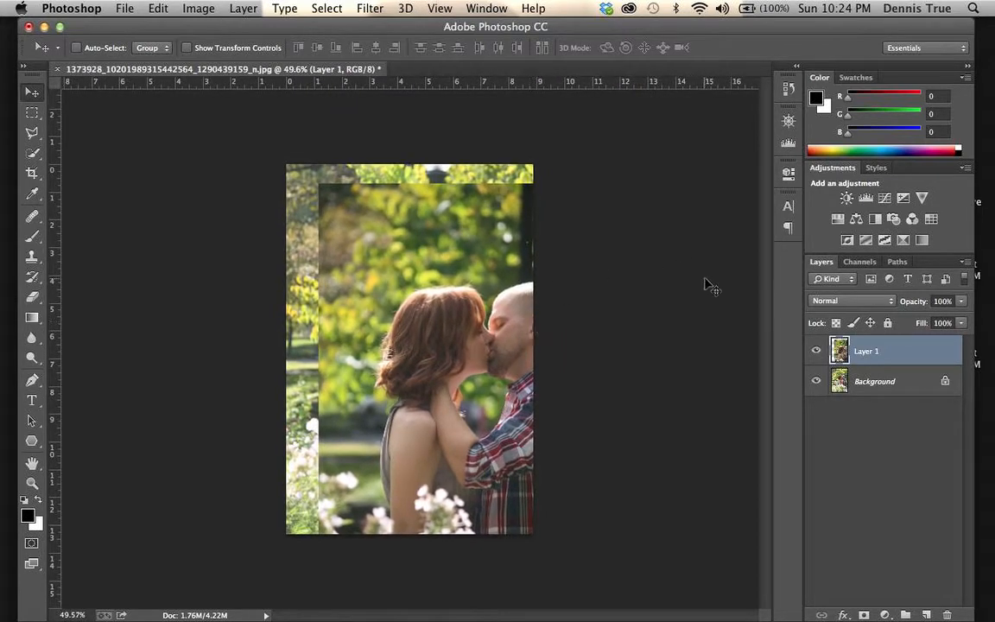
mouse_move(920, 305)
mouse_down()
mouse_move(909, 296)
mouse_move(895, 304)
mouse_move(904, 302)
mouse_up()
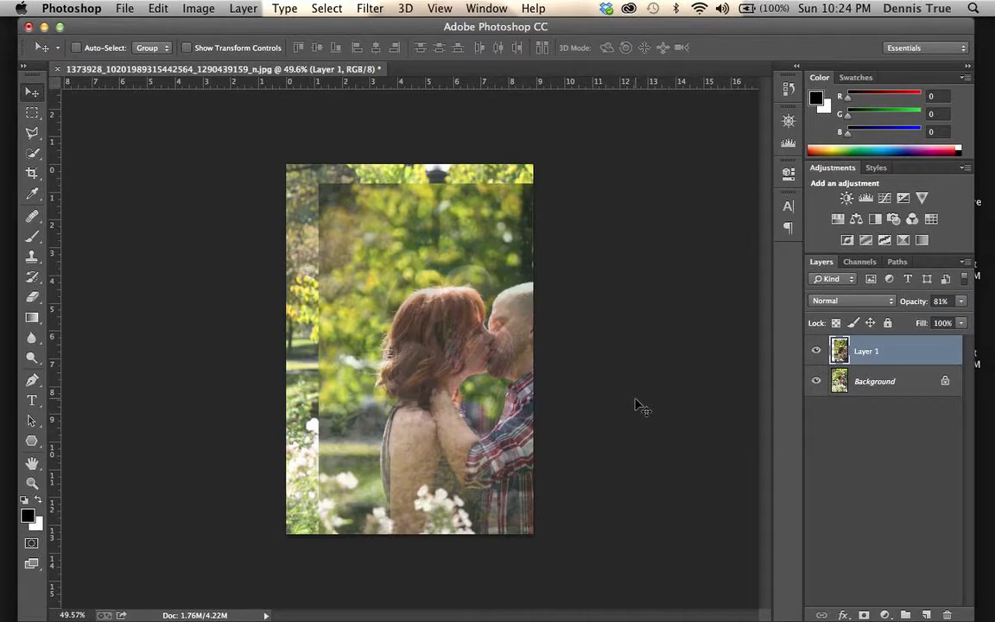
- Scale Layer 1 down to about 67% with Free Transform and place it over the couple in the background photo
key(super+t)
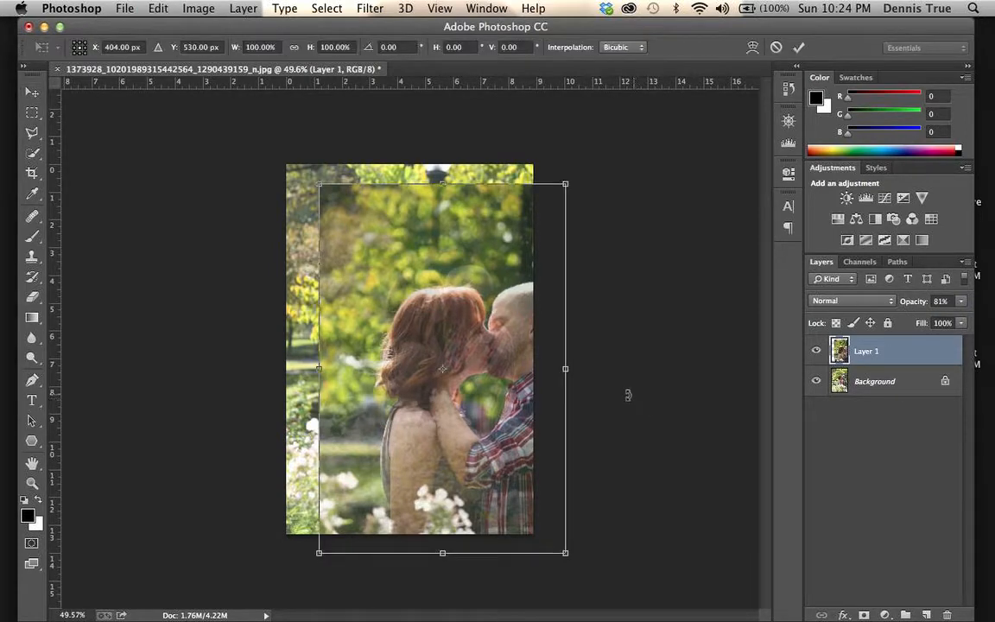
drag(446, 401, 363, 372)
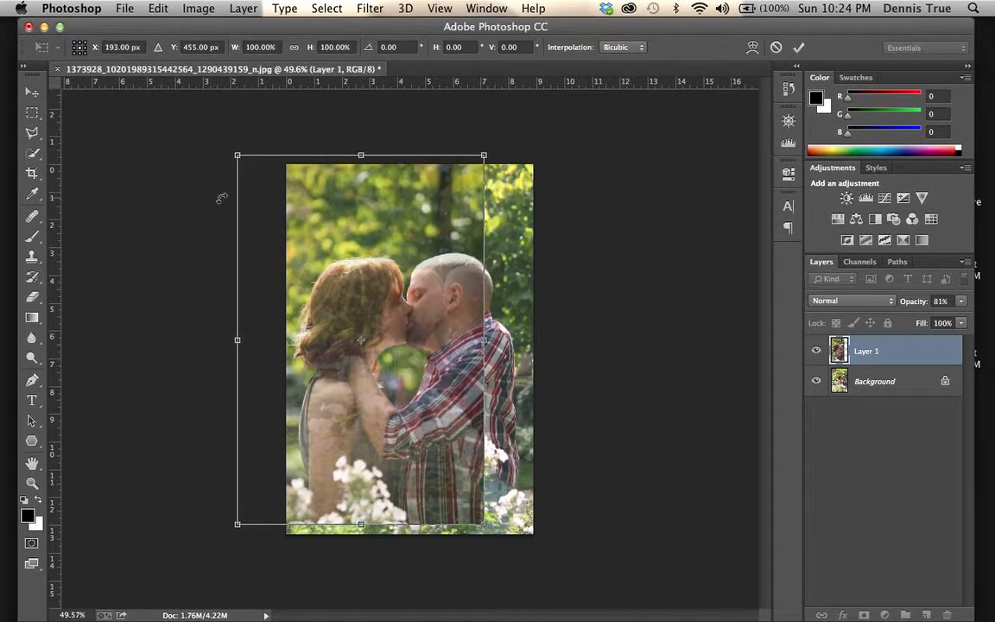
drag(235, 155, 348, 264)
drag(450, 380, 458, 303)
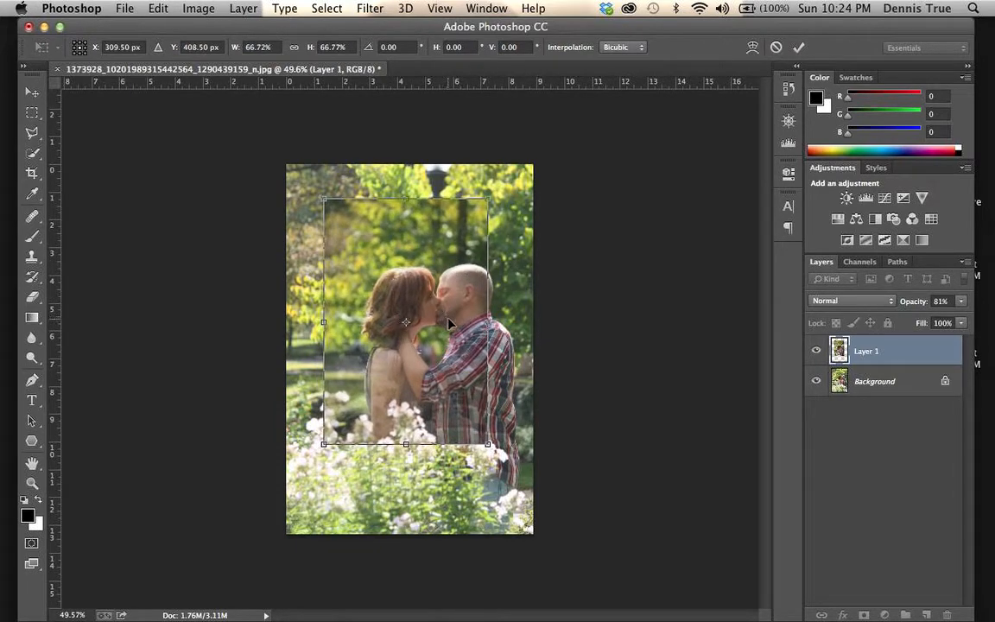
- Fine-tune the transformed layer's position to about X 314.5 px, Y 410.5 px so the man's head and shirt line up, and commit the transform
scroll(481, 295, up, 5)
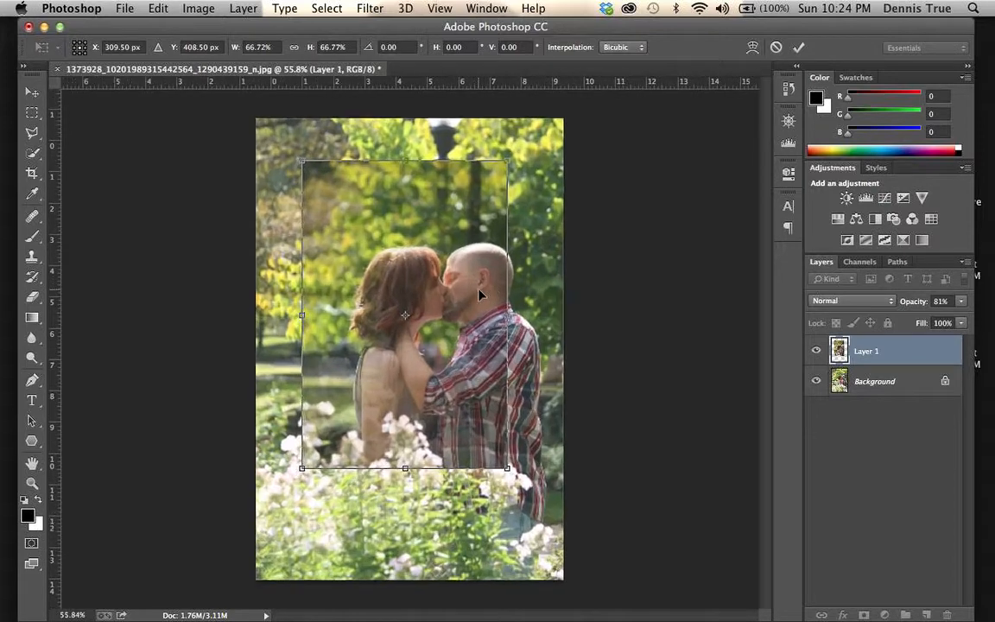
scroll(503, 271, down, 1)
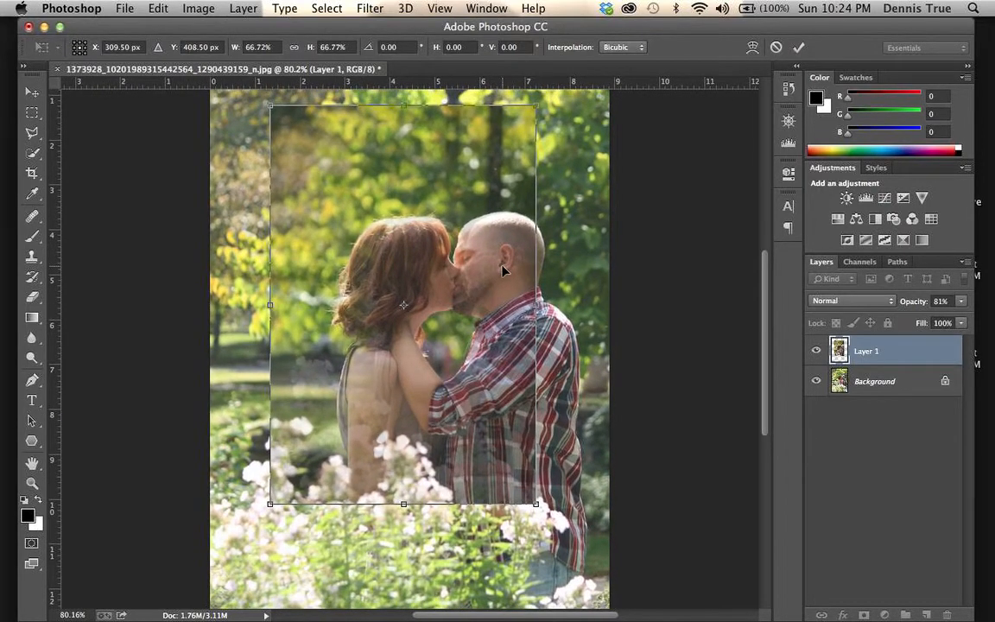
mouse_move(501, 271)
mouse_down()
mouse_move(496, 256)
mouse_move(502, 264)
mouse_up()
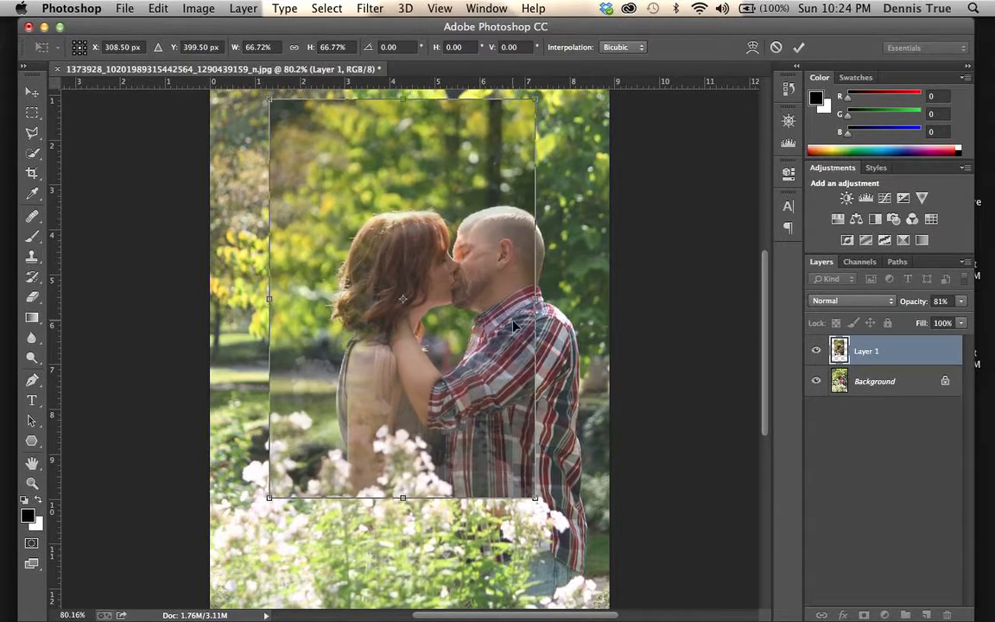
drag(510, 319, 514, 325)
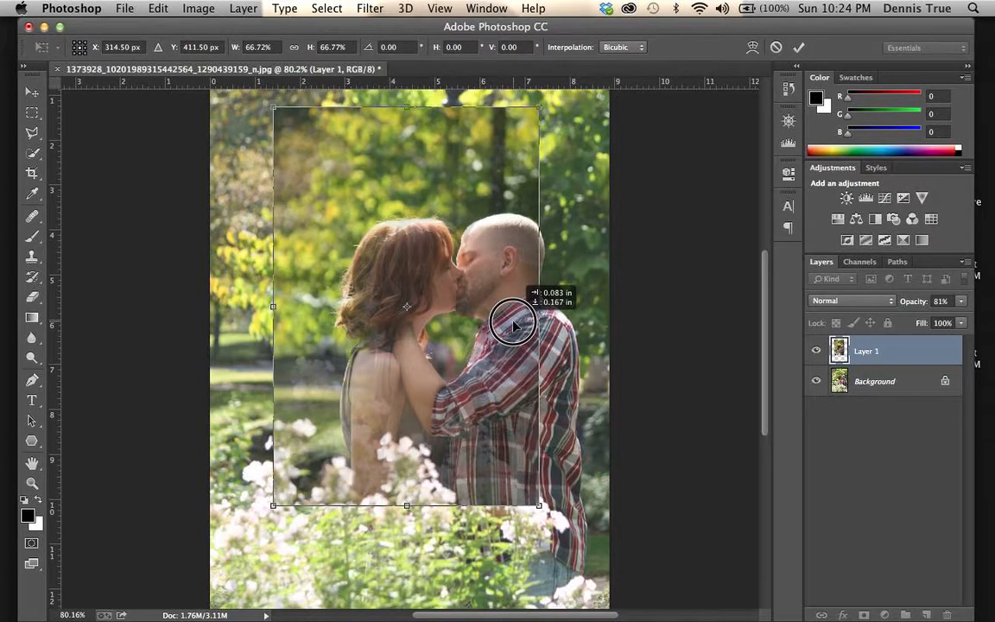
drag(514, 325, 513, 324)
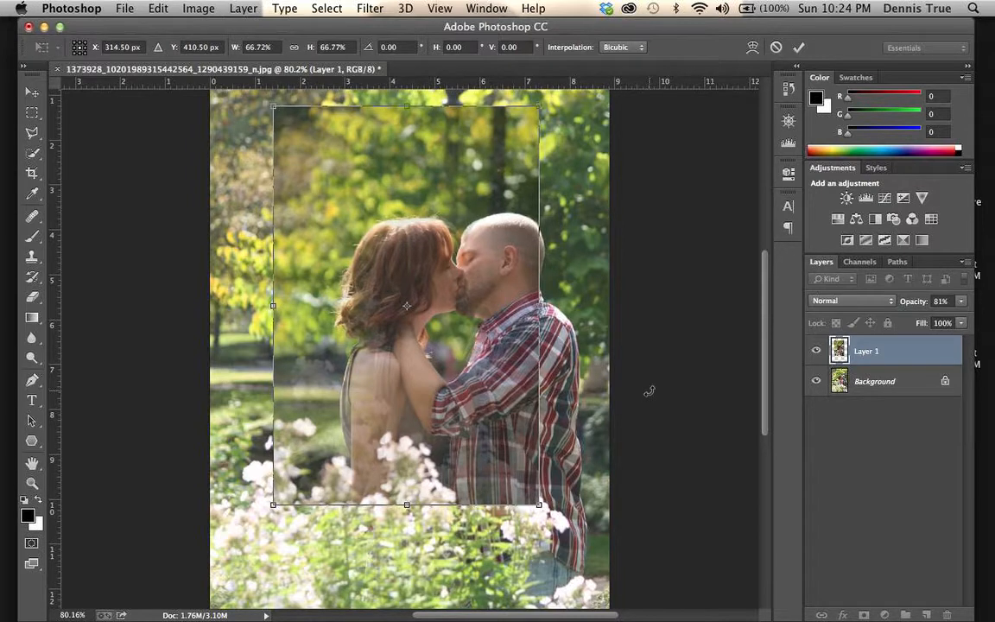
click(799, 49)
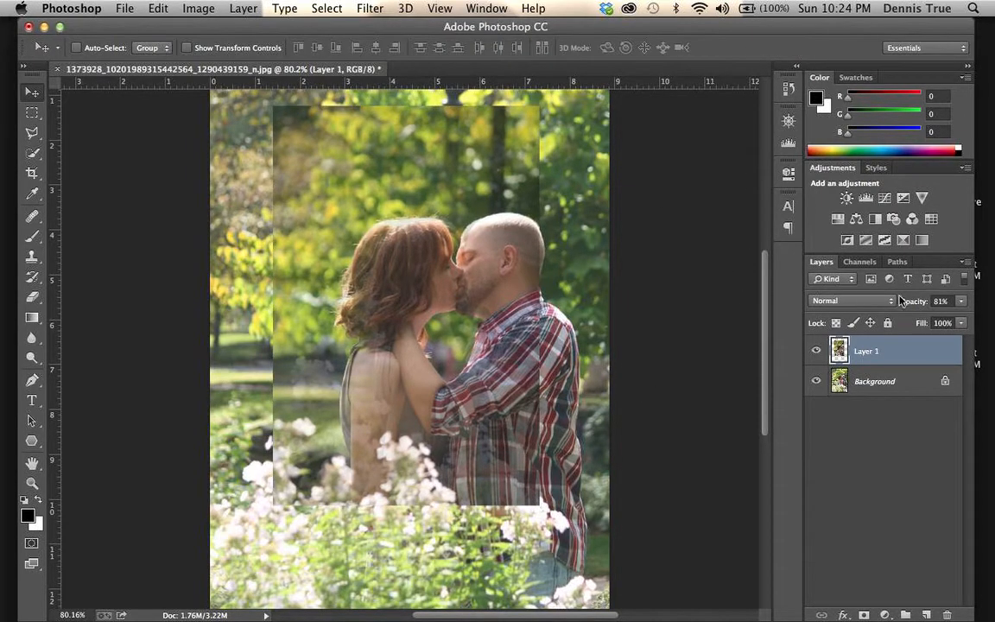
- Restore Layer 1's opacity to 100% and toggle the visibility of both layers to compare the two photos
drag(913, 307, 967, 308)
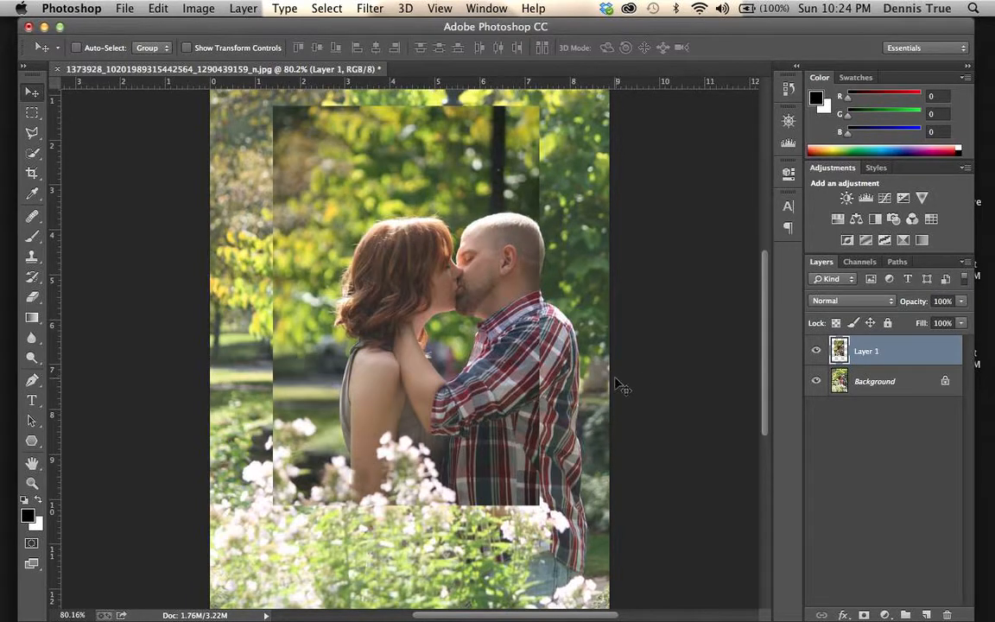
click(816, 382)
click(816, 381)
click(816, 351)
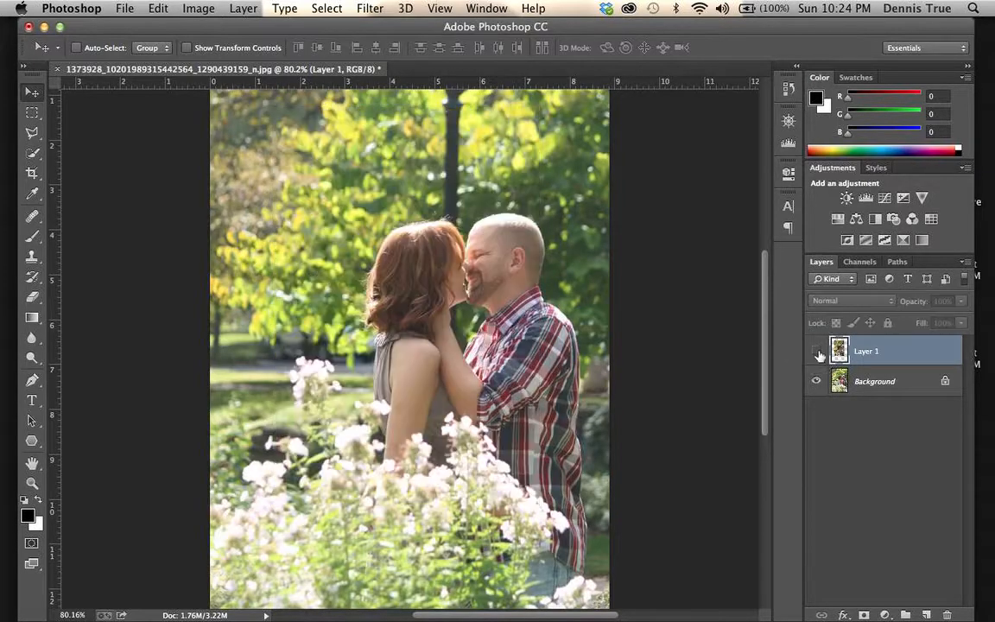
click(817, 353)
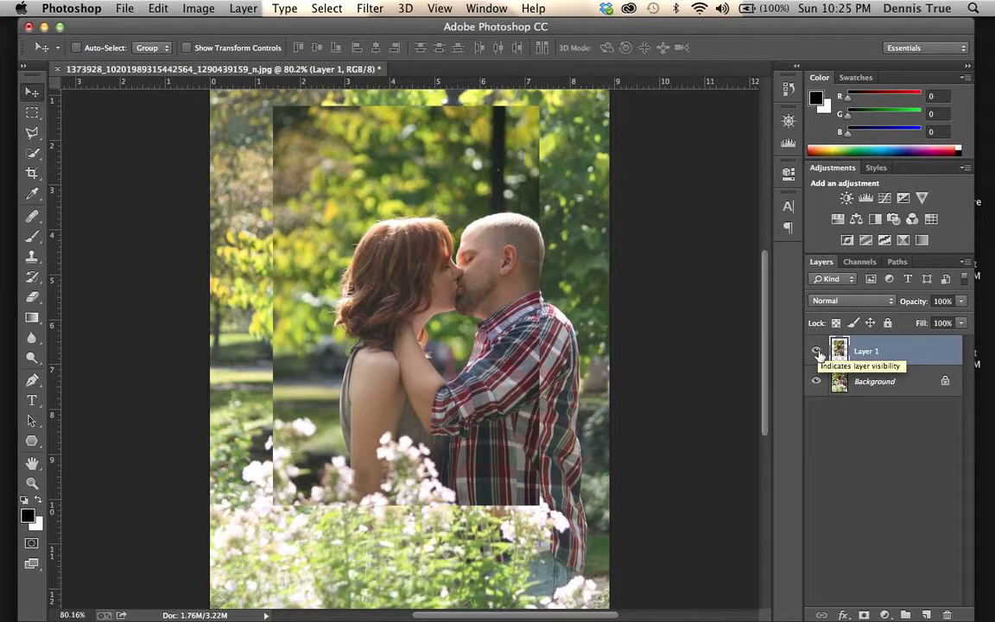
- Add a mask to Layer 1 and paint black with a soft 90 px brush to blend its outer edges into the background
click(864, 614)
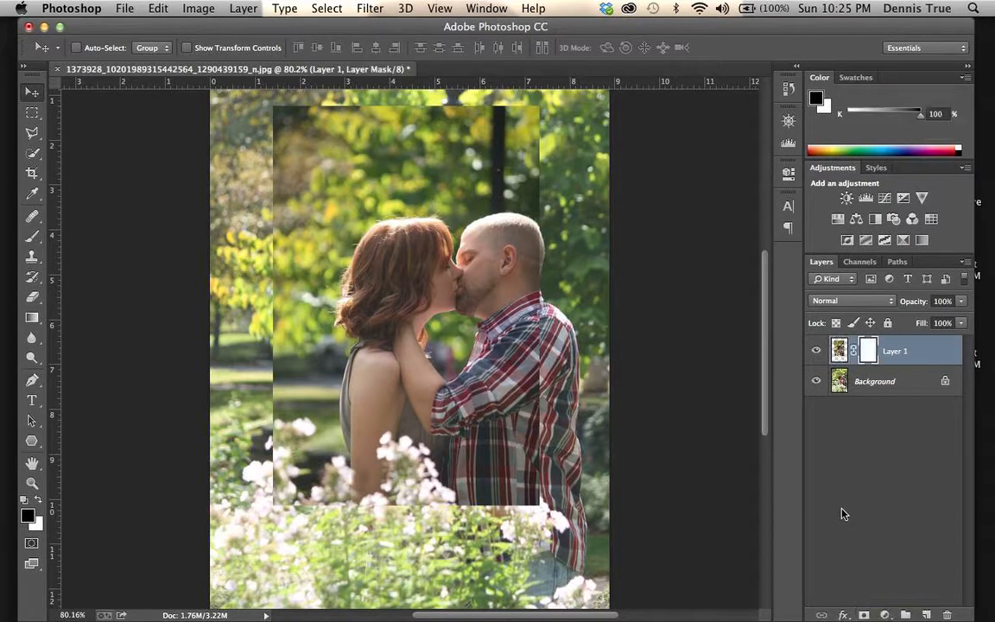
click(29, 242)
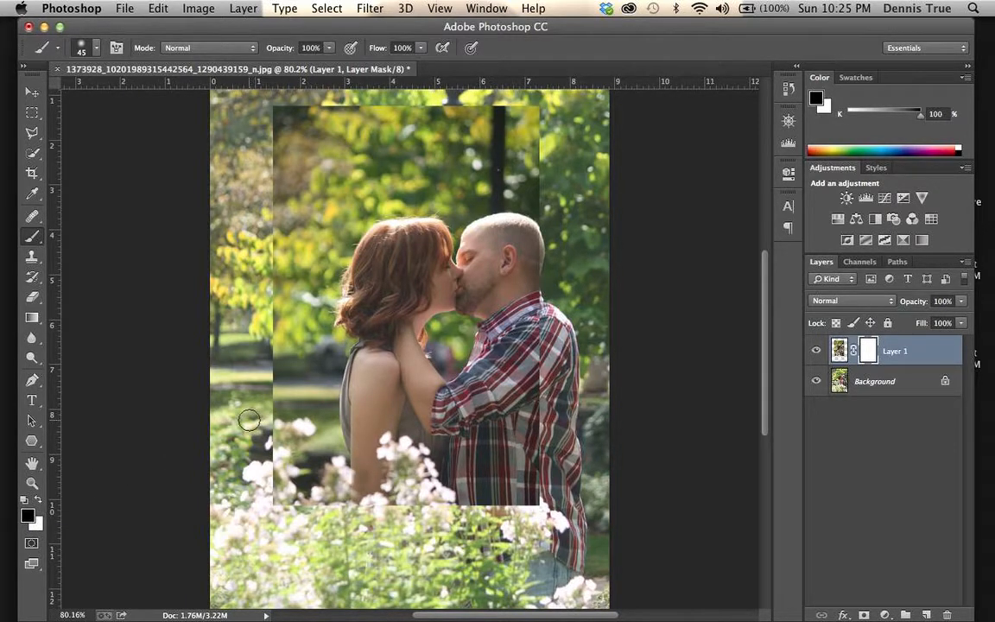
mouse_move(255, 415)
mouse_down()
mouse_move(307, 505)
mouse_move(285, 471)
mouse_move(288, 518)
mouse_move(274, 315)
mouse_move(294, 231)
mouse_move(274, 223)
mouse_move(278, 125)
mouse_move(303, 105)
mouse_move(286, 114)
mouse_move(554, 131)
mouse_move(422, 125)
mouse_move(351, 148)
mouse_move(326, 170)
mouse_move(485, 158)
mouse_move(557, 168)
mouse_move(383, 151)
mouse_move(332, 192)
mouse_move(300, 252)
mouse_move(285, 318)
mouse_move(290, 291)
mouse_move(290, 417)
mouse_move(301, 369)
mouse_move(323, 493)
mouse_up()
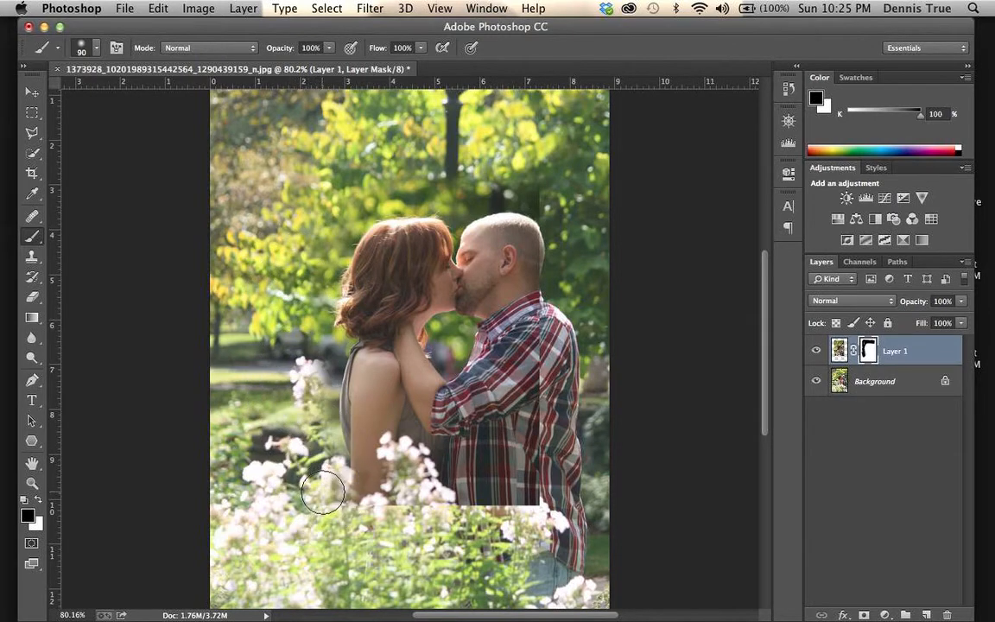
mouse_move(371, 518)
mouse_down()
mouse_move(527, 510)
mouse_move(582, 493)
mouse_move(523, 524)
mouse_move(562, 483)
mouse_move(570, 455)
mouse_move(558, 481)
mouse_move(553, 396)
mouse_move(547, 467)
mouse_move(533, 491)
mouse_move(558, 324)
mouse_move(509, 375)
mouse_move(545, 320)
mouse_move(500, 391)
mouse_up()
drag(409, 499, 348, 503)
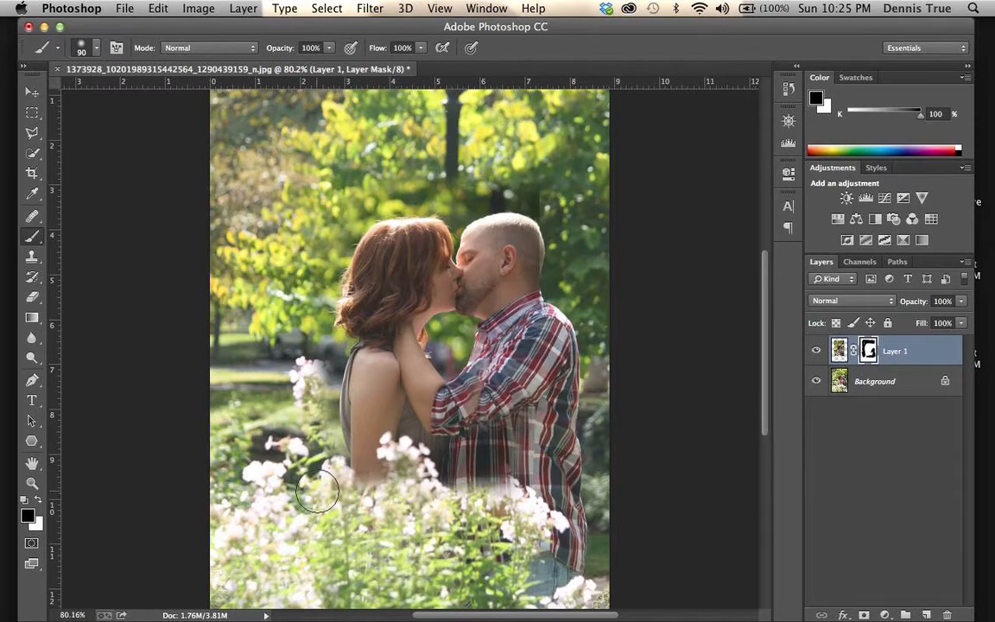
- Refine the mask around the couple's heads, painting black over the leftover background and white to restore the woman's hair
scroll(326, 325, up, 5)
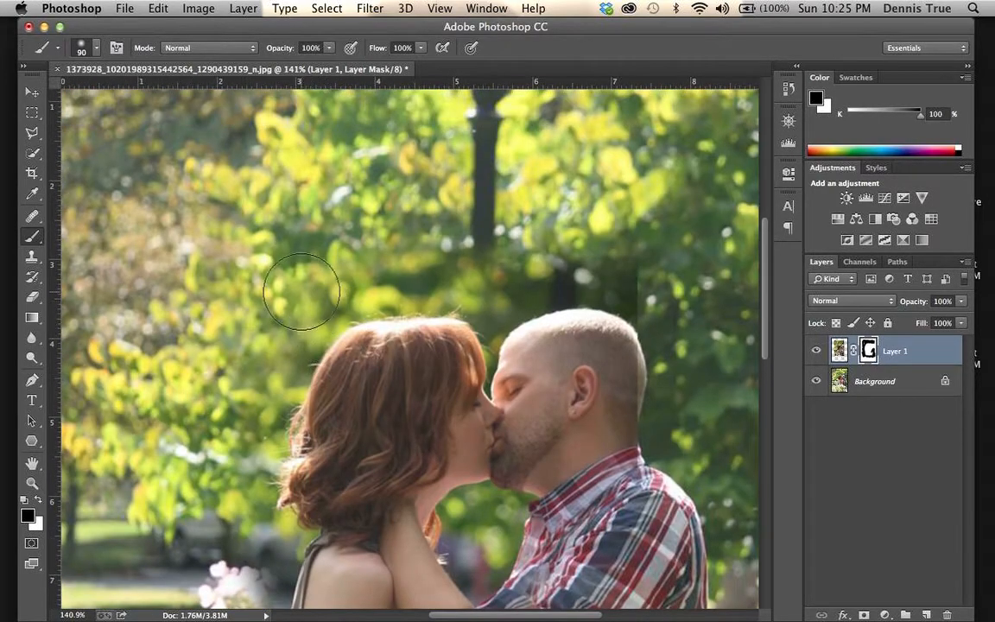
mouse_move(302, 292)
mouse_down()
mouse_move(293, 289)
mouse_move(429, 262)
mouse_move(626, 260)
mouse_move(666, 279)
mouse_move(595, 261)
mouse_move(496, 264)
mouse_move(493, 284)
mouse_move(493, 267)
mouse_move(315, 295)
mouse_move(264, 362)
mouse_move(246, 422)
mouse_move(241, 504)
mouse_move(244, 393)
mouse_move(261, 367)
mouse_up()
scroll(264, 374, down, 1)
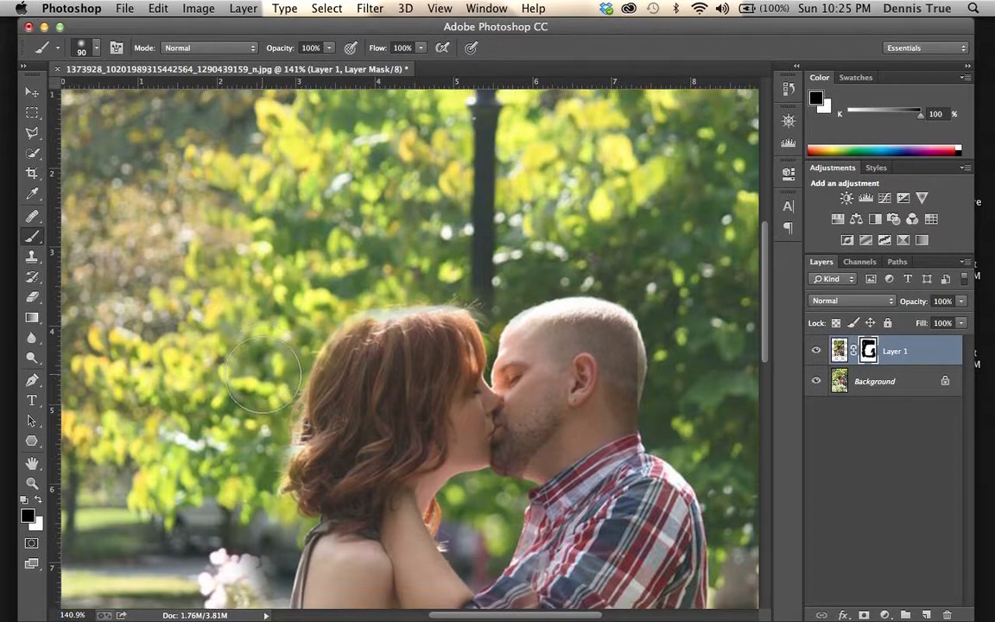
mouse_move(282, 327)
mouse_down()
mouse_move(362, 284)
mouse_move(396, 282)
mouse_move(342, 282)
mouse_up()
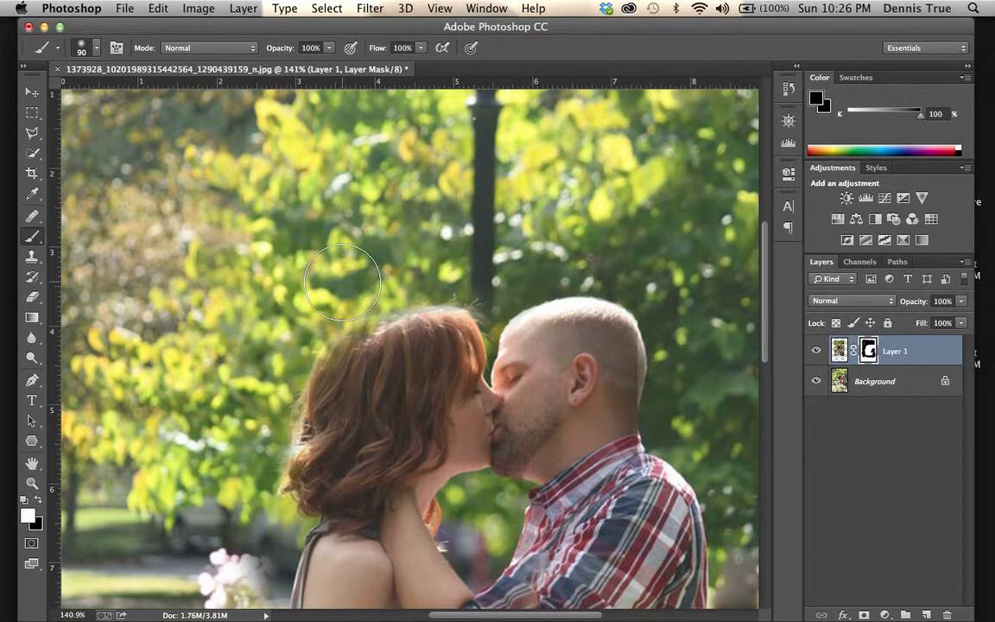
mouse_move(386, 352)
mouse_down()
mouse_move(358, 365)
mouse_move(341, 394)
mouse_move(373, 360)
mouse_move(456, 344)
mouse_move(347, 376)
mouse_up()
- Refine the mask along the woman's back and above the flowers, and paint white to restore the man's lower shirt
scroll(267, 373, down, 5)
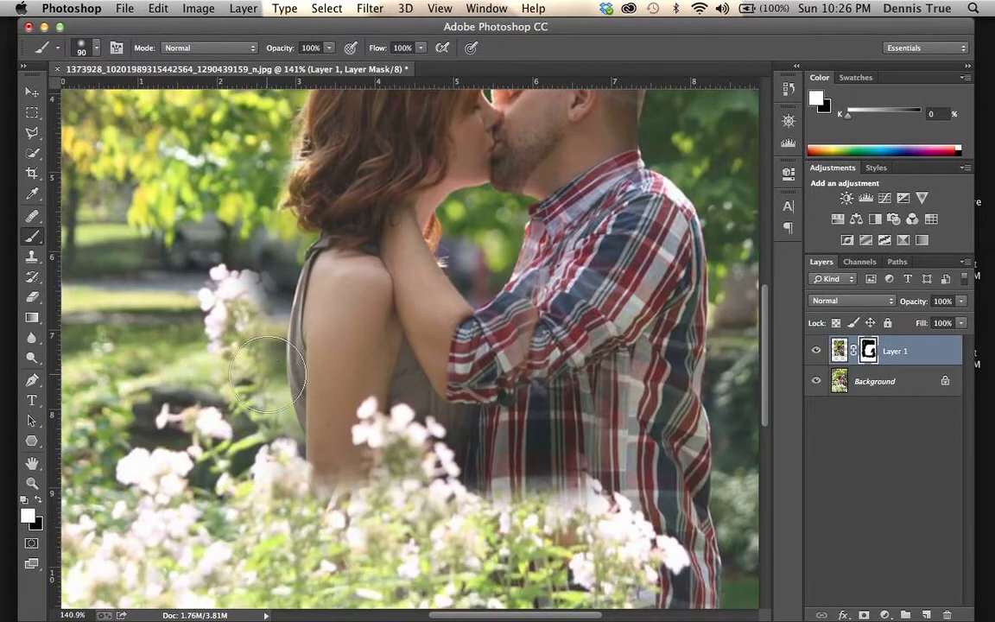
mouse_move(244, 222)
mouse_down()
mouse_move(249, 416)
mouse_move(270, 476)
mouse_move(250, 470)
mouse_move(373, 540)
mouse_move(429, 531)
mouse_move(573, 540)
mouse_move(655, 506)
mouse_move(560, 540)
mouse_move(348, 515)
mouse_up()
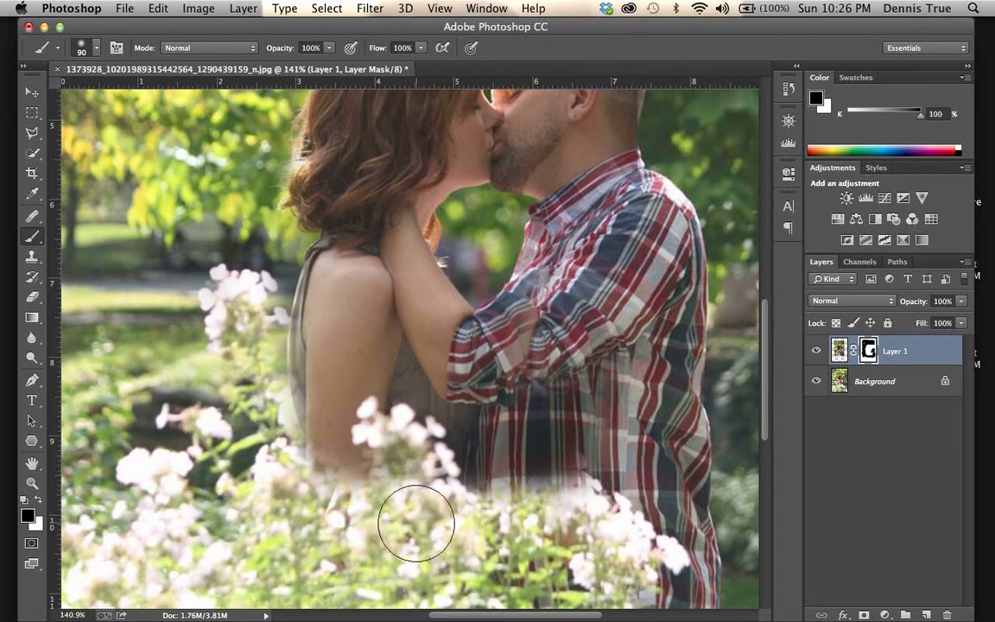
mouse_move(416, 522)
mouse_down()
mouse_move(532, 510)
mouse_move(608, 481)
mouse_move(392, 520)
mouse_move(410, 504)
mouse_move(553, 464)
mouse_move(401, 475)
mouse_move(533, 446)
mouse_move(450, 449)
mouse_move(396, 478)
mouse_move(500, 452)
mouse_move(582, 450)
mouse_move(411, 462)
mouse_move(375, 479)
mouse_move(545, 404)
mouse_move(457, 429)
mouse_move(395, 473)
mouse_move(516, 397)
mouse_move(358, 496)
mouse_move(393, 485)
mouse_move(393, 468)
mouse_move(479, 400)
mouse_move(392, 422)
mouse_move(358, 445)
mouse_move(561, 395)
mouse_move(503, 413)
mouse_move(552, 460)
mouse_move(595, 474)
mouse_move(590, 465)
mouse_move(507, 458)
mouse_move(585, 443)
mouse_move(614, 388)
mouse_move(634, 382)
mouse_move(642, 471)
mouse_move(638, 395)
mouse_move(611, 422)
mouse_move(620, 509)
mouse_move(557, 455)
mouse_move(577, 421)
mouse_move(615, 419)
mouse_up()
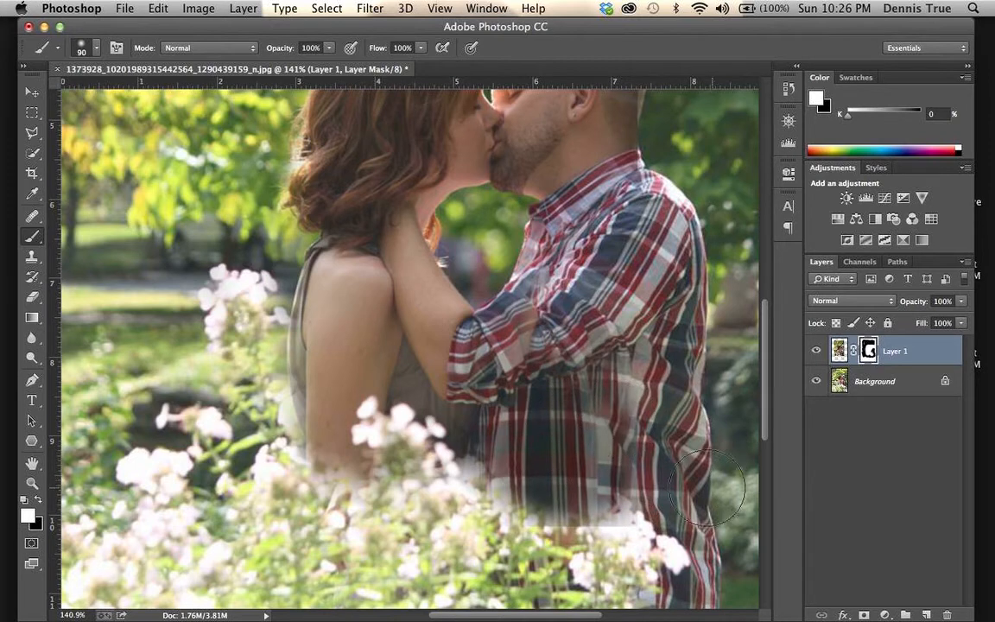
- Touch up the mask on the man's sleeve, painting white to cover the skin patch showing through near his elbow
scroll(701, 490, up, 2)
scroll(700, 490, up, 4)
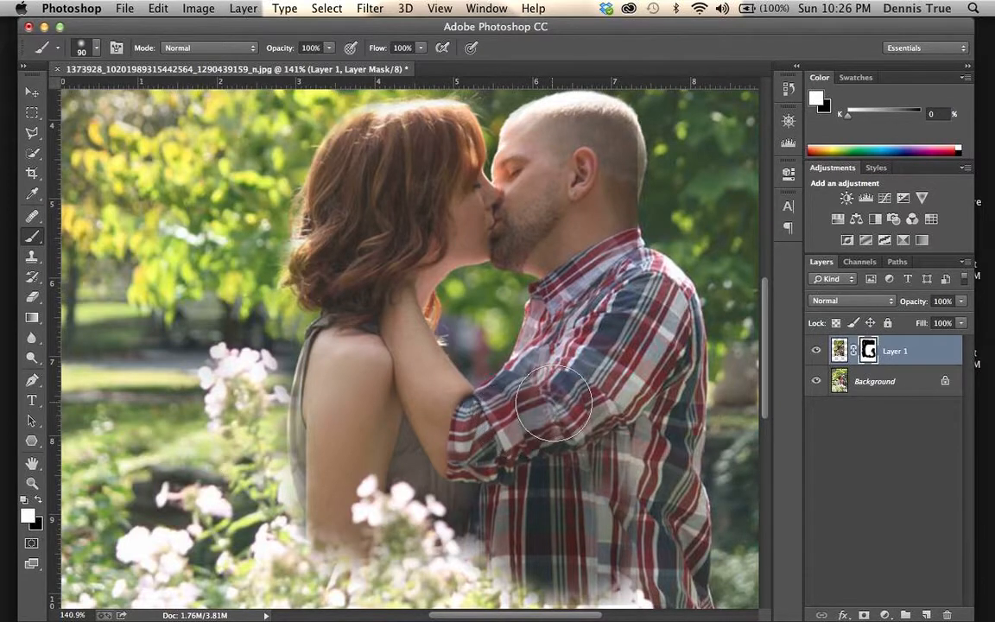
mouse_move(554, 403)
mouse_down()
mouse_move(527, 336)
mouse_move(593, 367)
mouse_move(640, 312)
mouse_move(574, 298)
mouse_move(539, 316)
mouse_move(512, 341)
mouse_move(542, 402)
mouse_up()
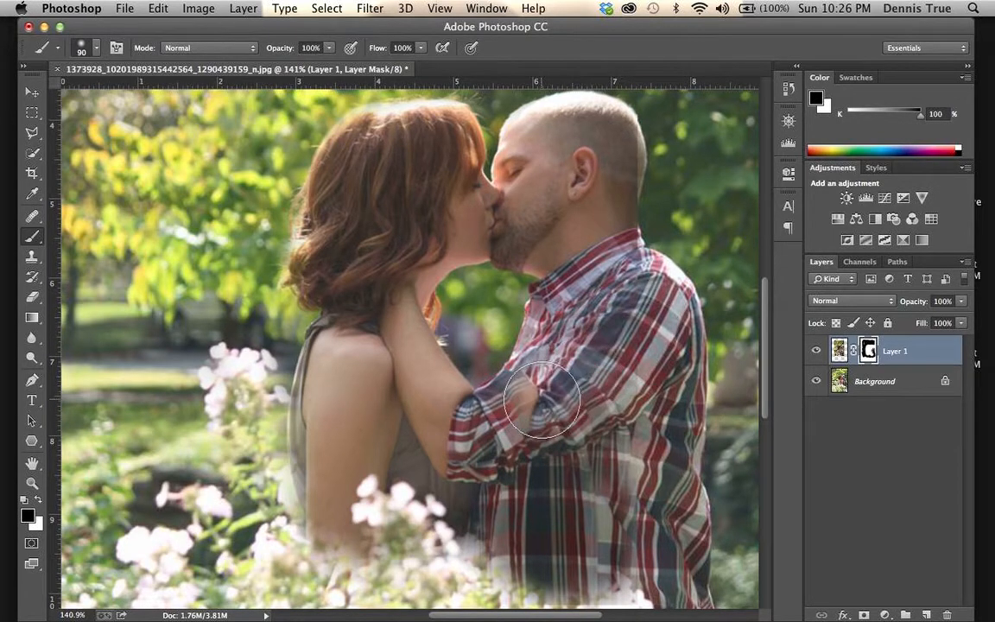
click(518, 416)
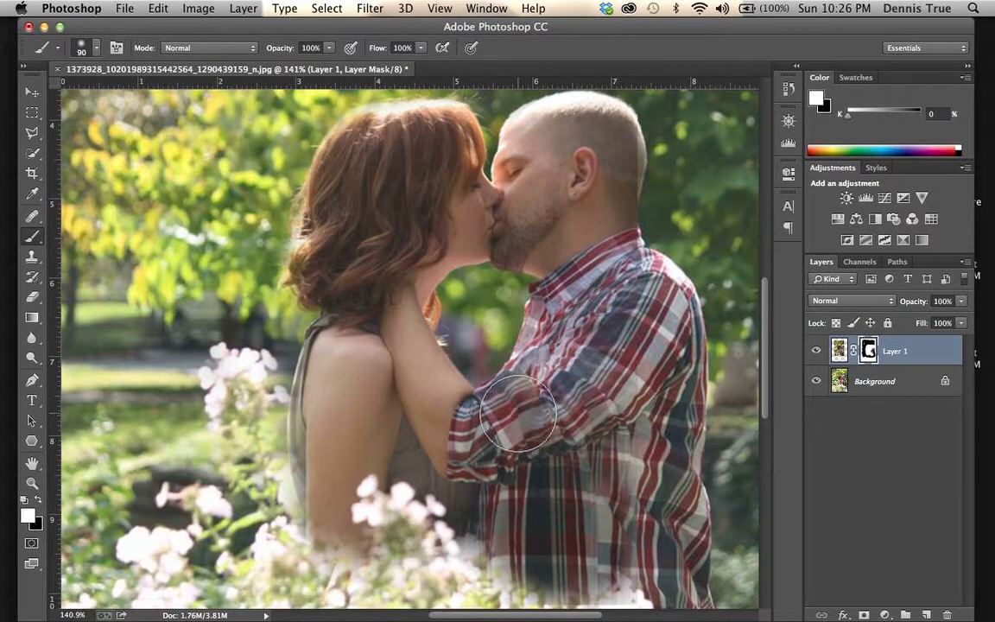
- Nudge Layer 1 slightly with the Move tool to realign the man's head with the background photo
scroll(586, 393, up, 5)
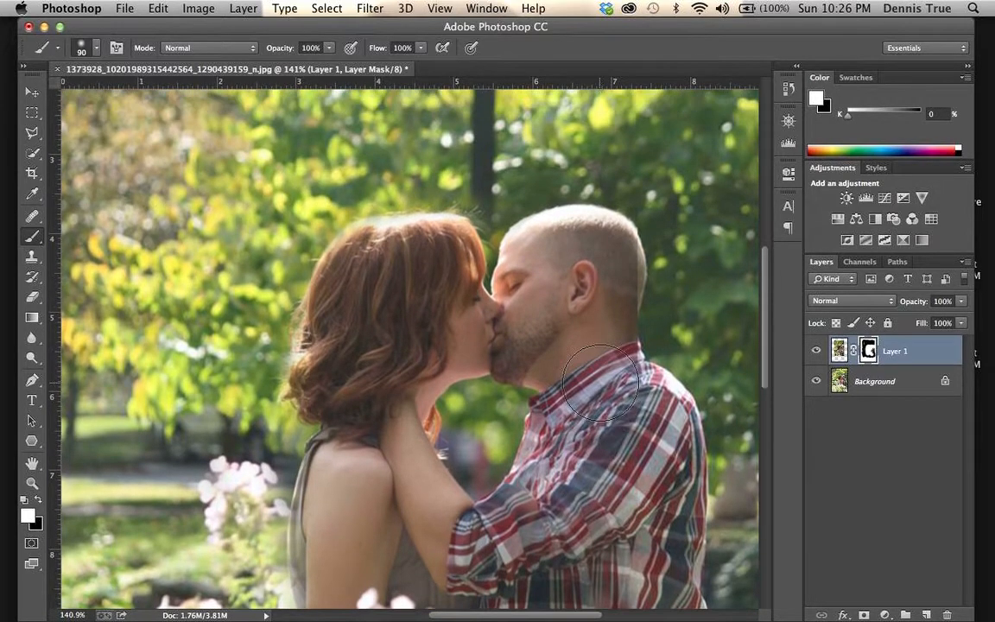
scroll(601, 383, up, 8)
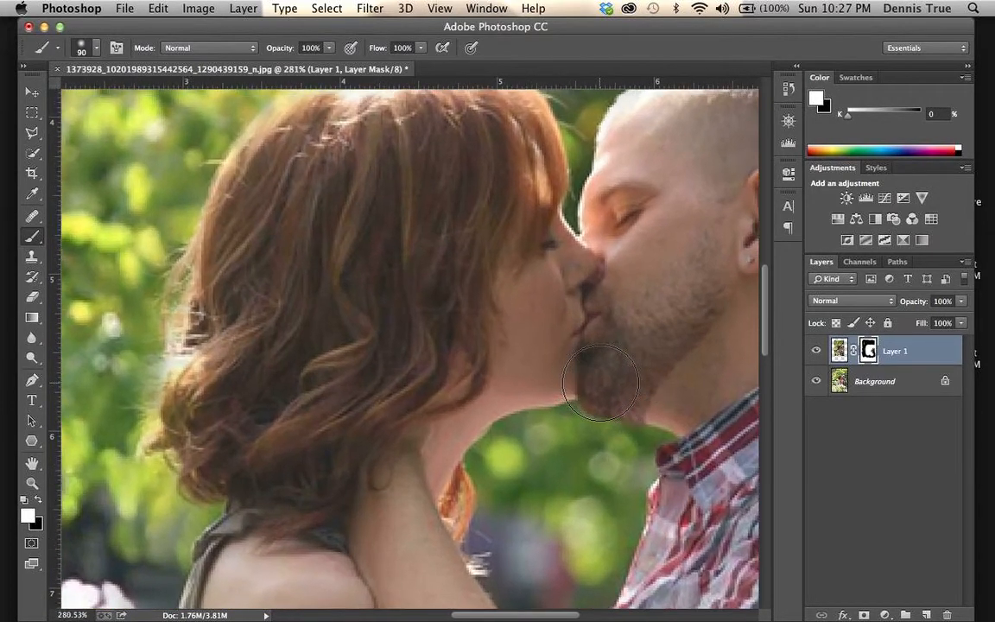
scroll(600, 383, right, 10)
scroll(600, 382, up, 2)
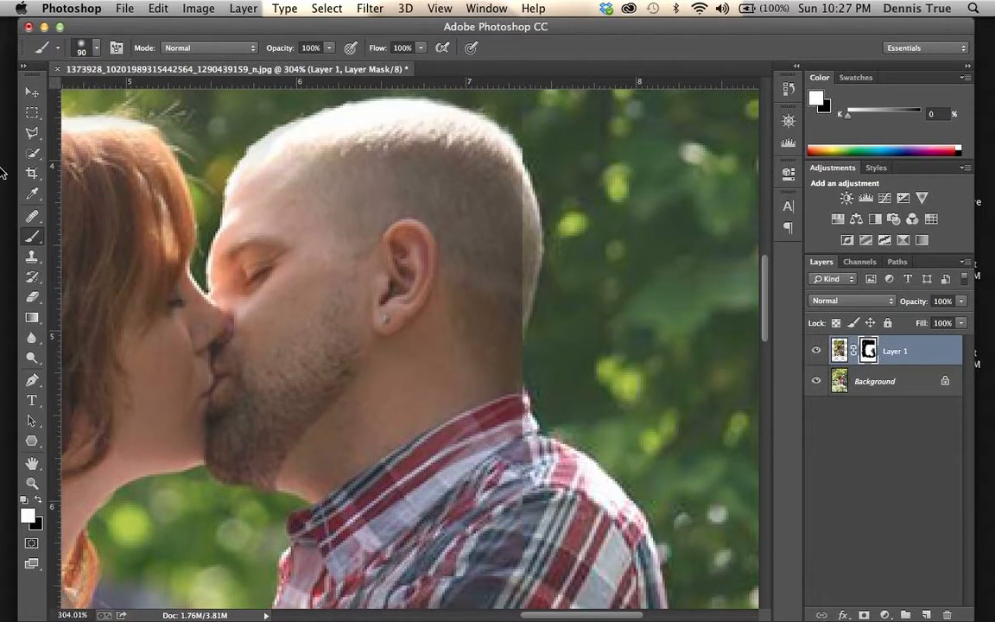
mouse_move(4, 128)
click(30, 92)
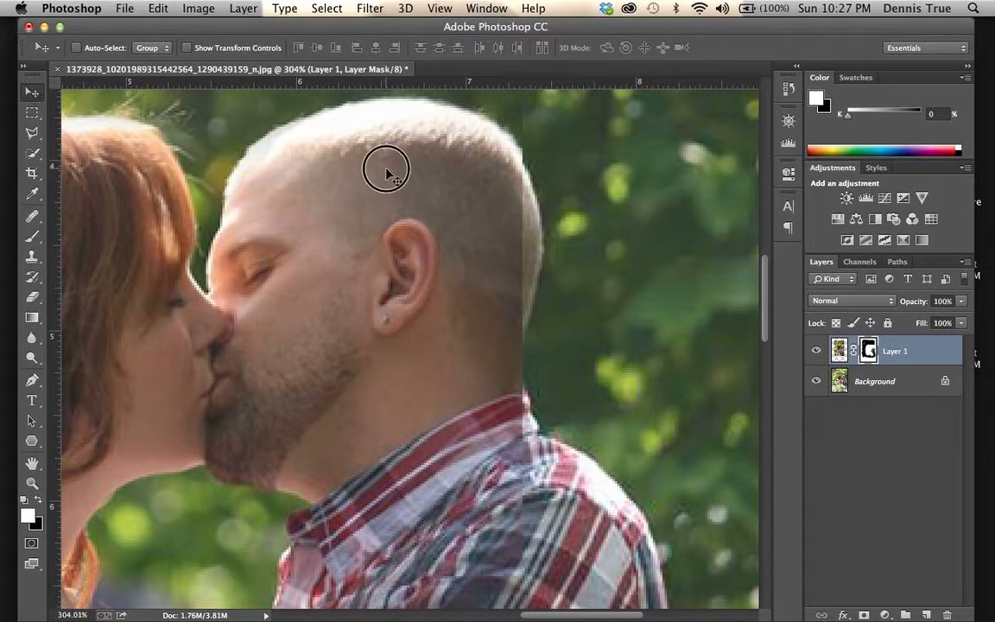
drag(386, 173, 383, 179)
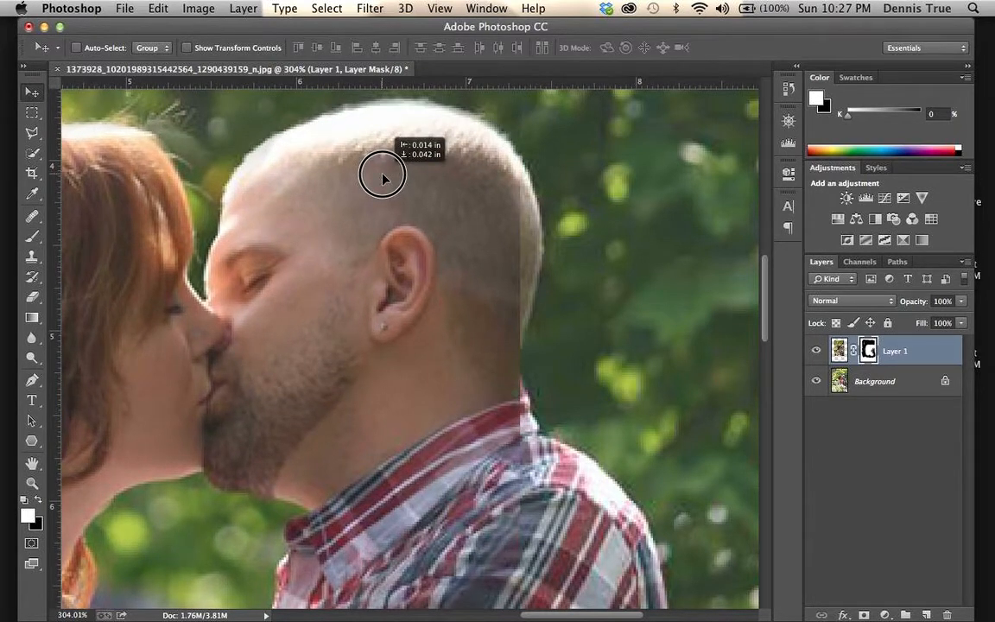
drag(384, 179, 392, 170)
scroll(476, 197, up, 4)
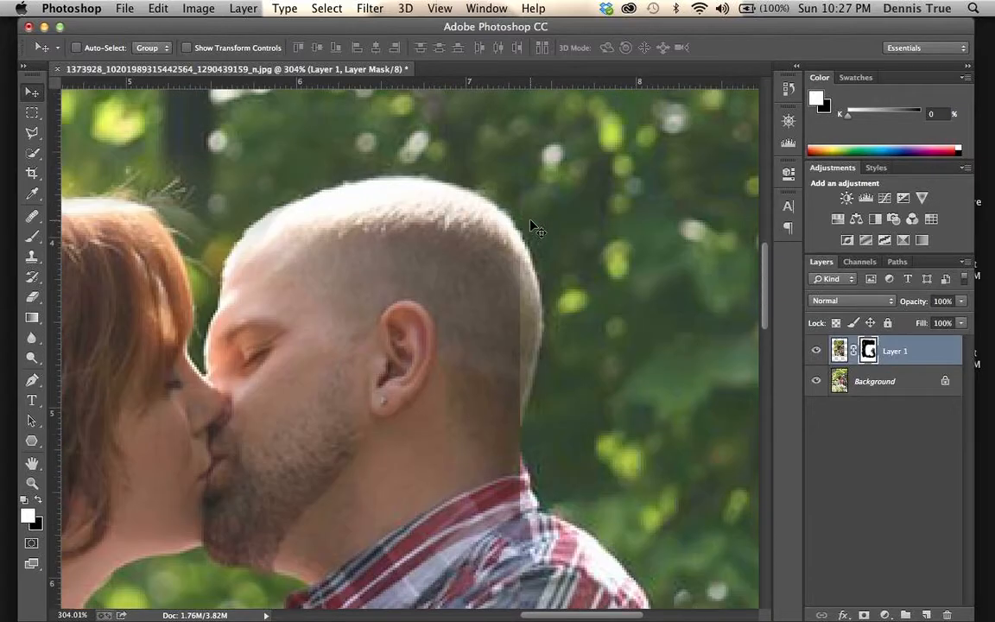
- Return to the Brush tool on the layer mask, reduce it to 35 px and set the foreground color to black
click(31, 237)
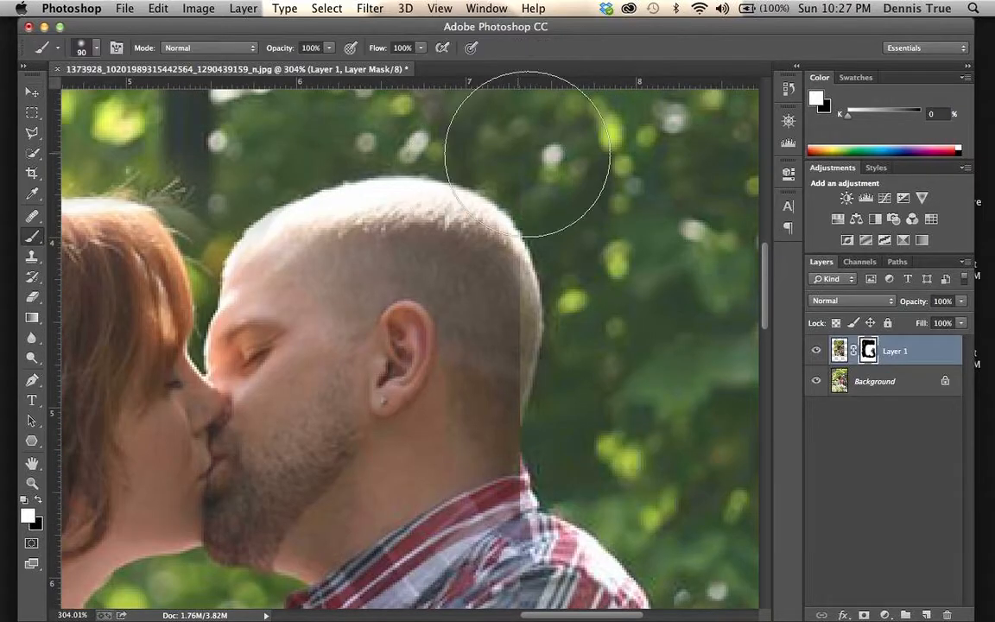
key(bracketleft)
key(bracketleft)
key(bracketleft)
key(bracketleft)
key(bracketleft)
key(bracketleft)
key(bracketleft)
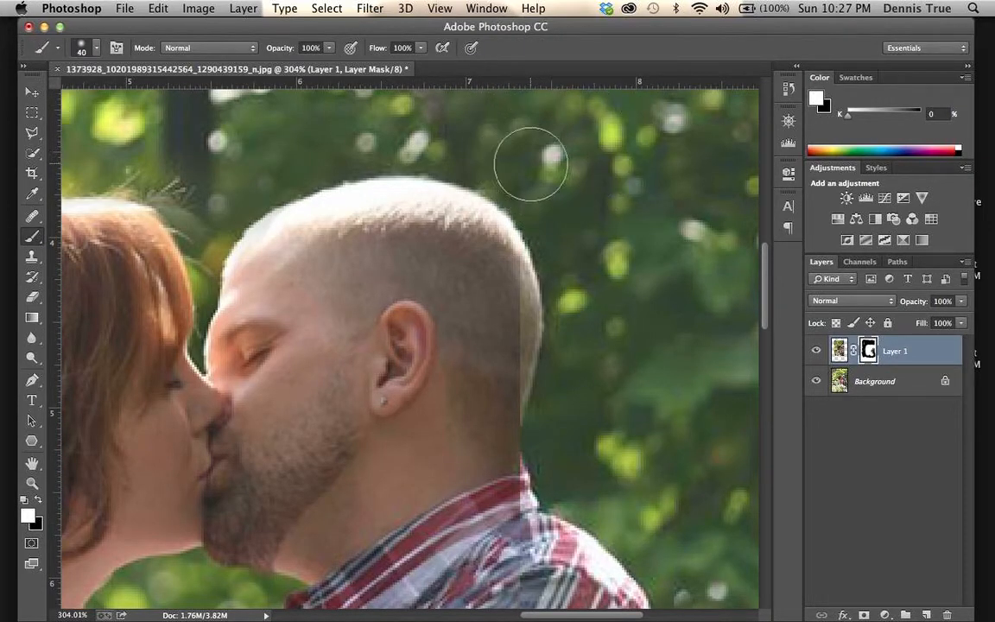
drag(530, 164, 547, 186)
key(x)
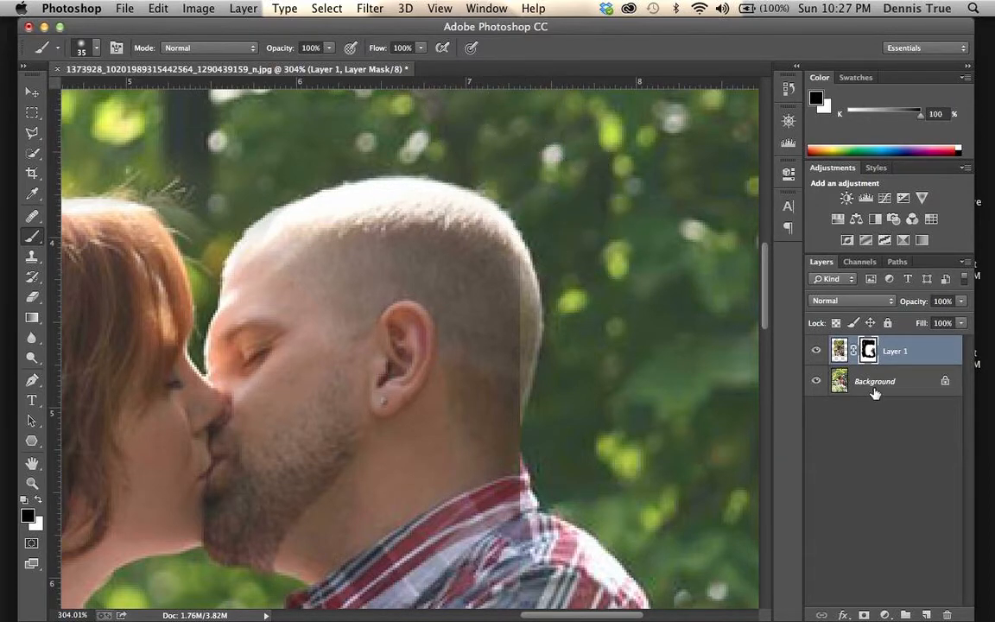
- Retouch the seam down the back of the man's head on the Background layer with a 15 px Healing Brush
click(838, 349)
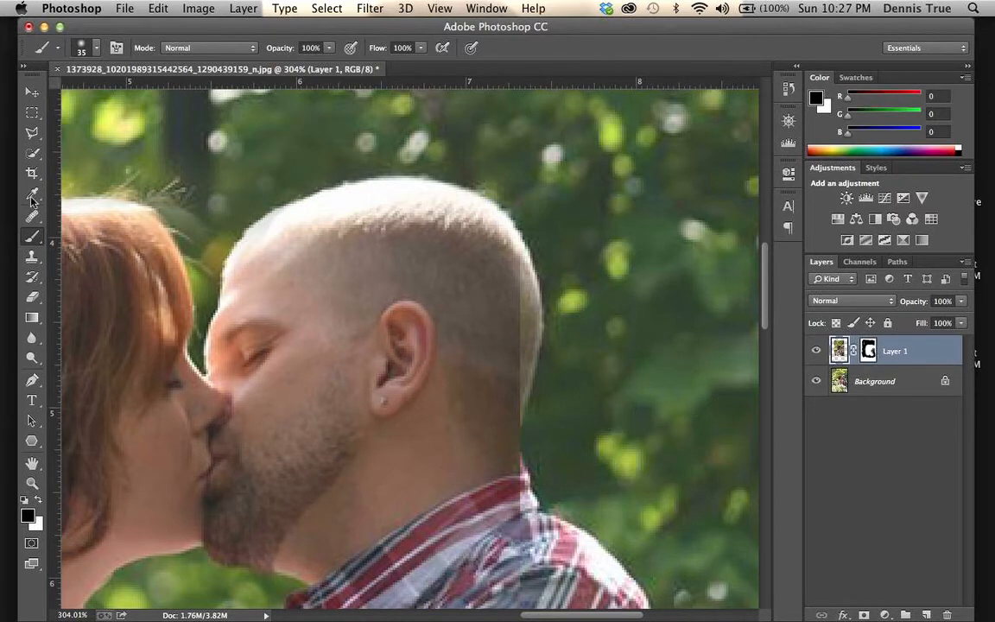
drag(33, 214, 97, 228)
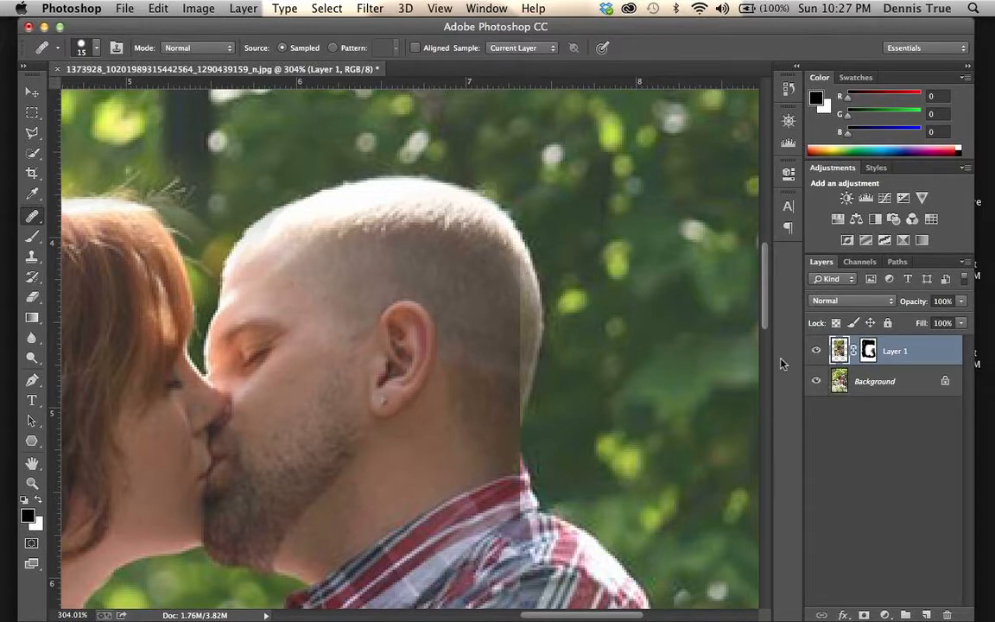
click(838, 388)
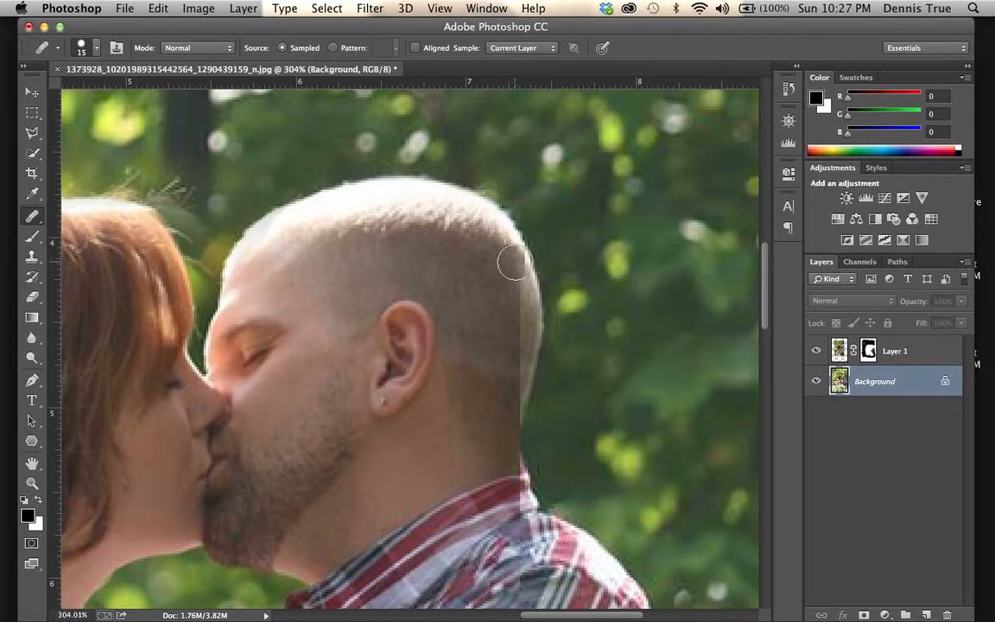
mouse_move(514, 268)
mouse_down()
mouse_move(530, 328)
mouse_move(517, 378)
mouse_up()
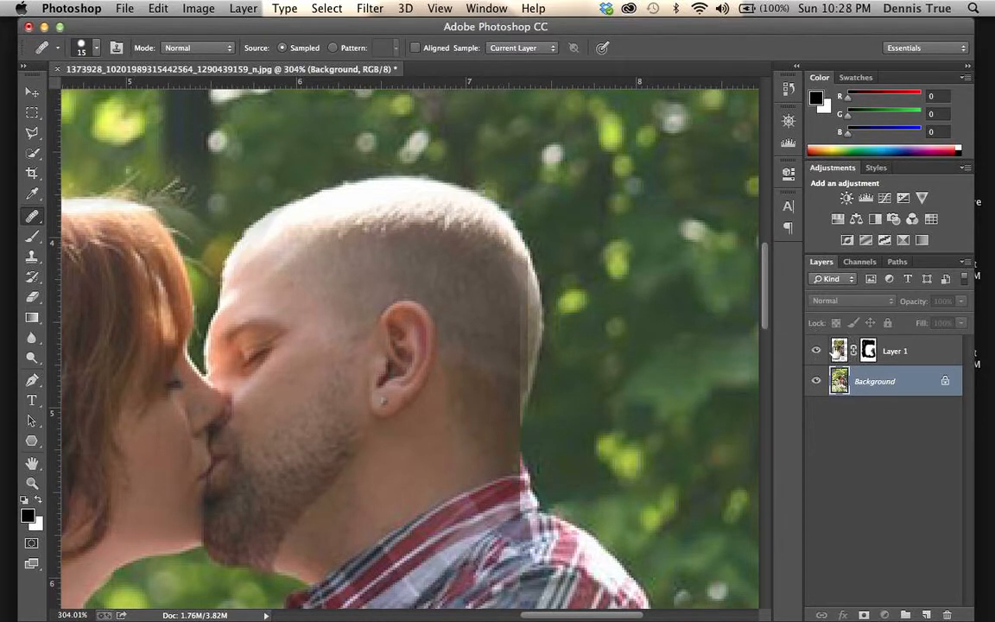
- Try the Healing Brush on Layer 1, sampling the man's hair and healing the upper part of the seam
click(834, 350)
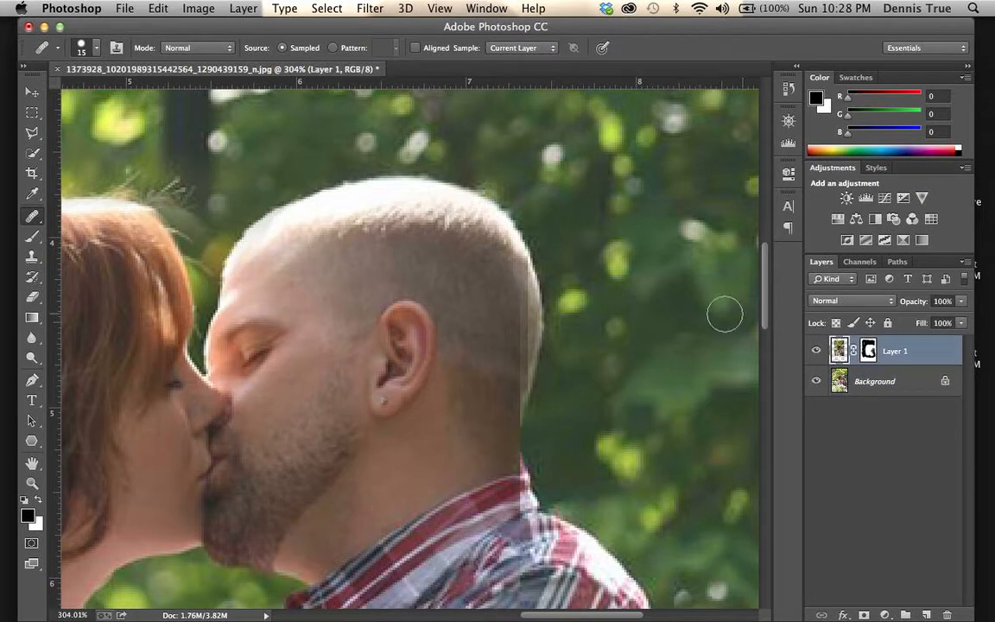
alt+click(505, 301)
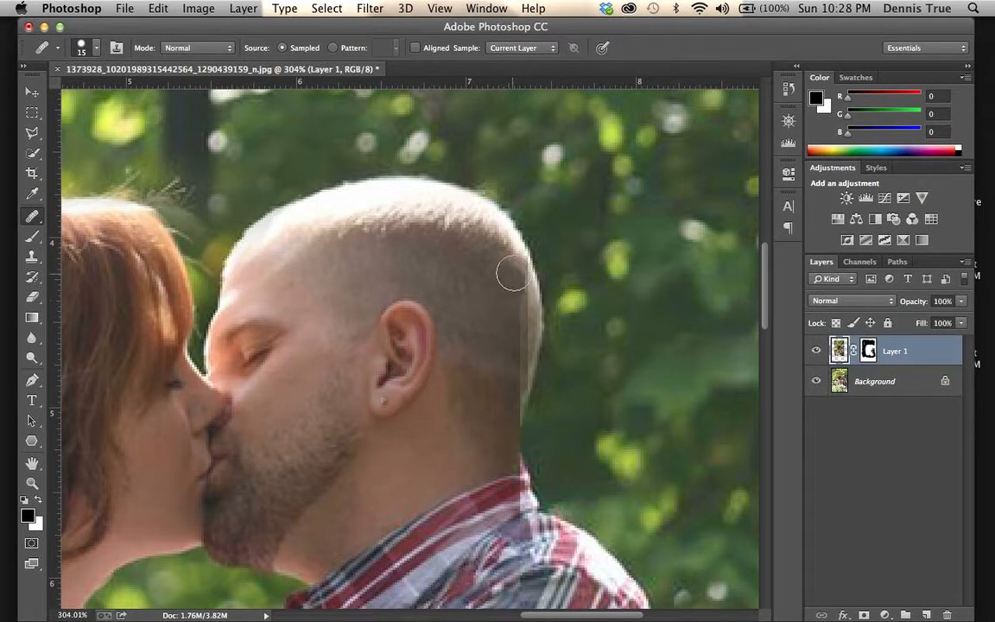
click(517, 263)
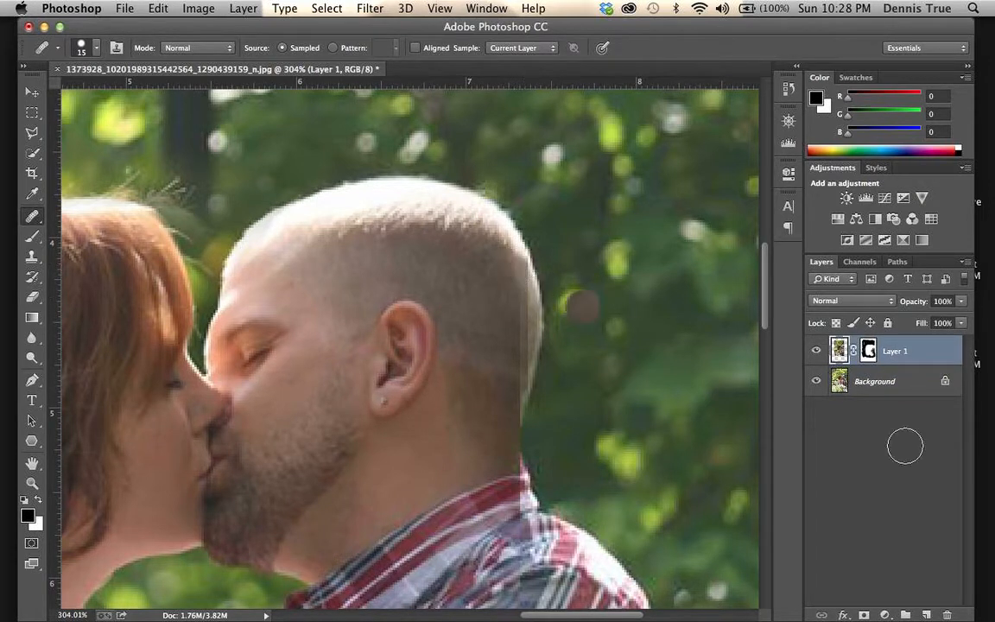
- Try to heal the strip behind the seam on the Background layer, using a source sampled from the man's head
click(840, 383)
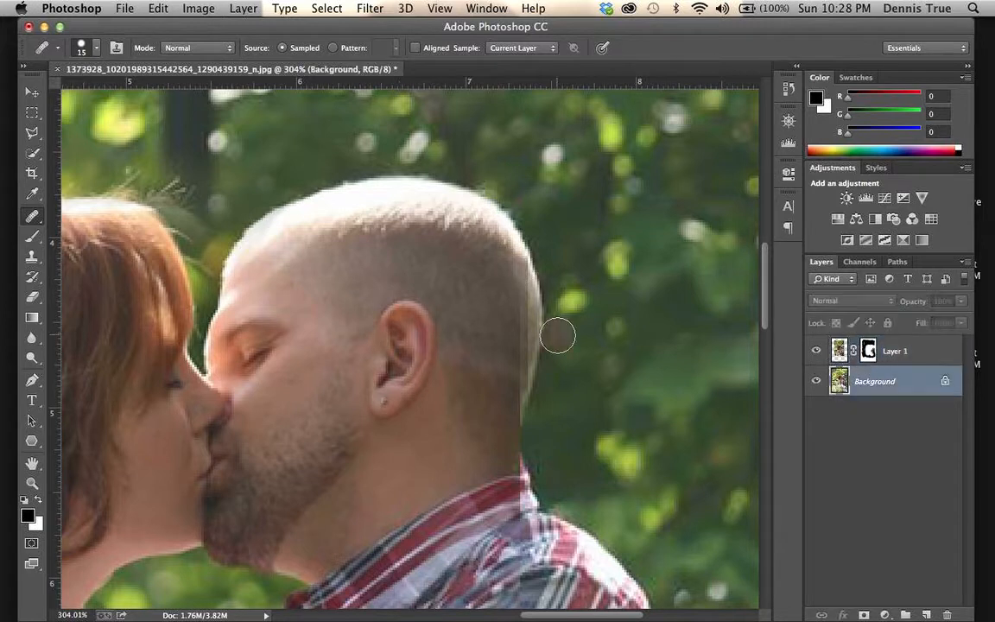
alt+click(524, 300)
mouse_move(515, 274)
mouse_down()
mouse_move(528, 320)
mouse_move(517, 385)
mouse_move(523, 347)
mouse_up()
click(525, 323)
click(525, 305)
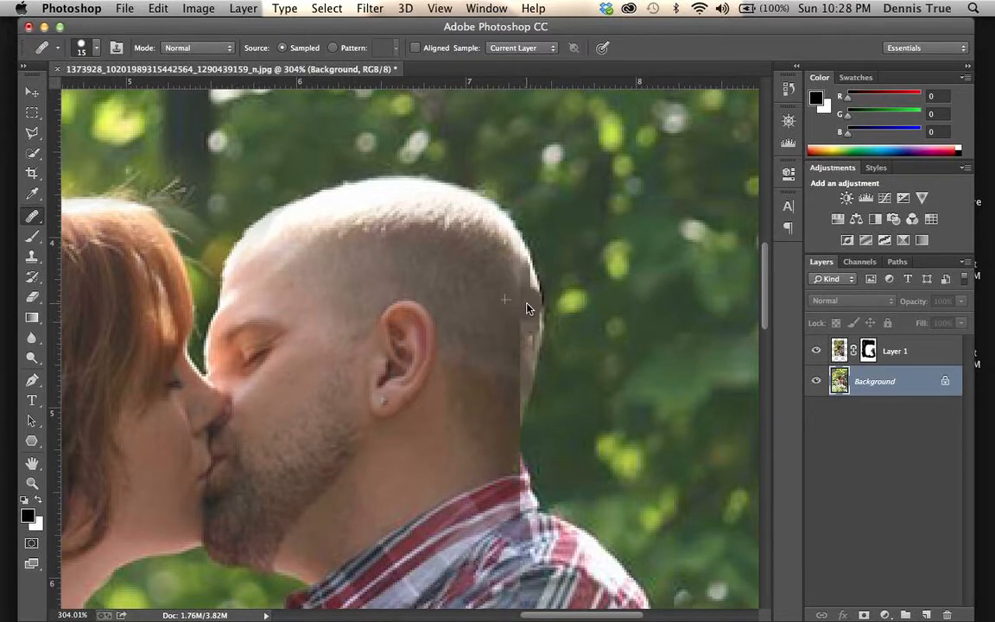
click(522, 278)
click(527, 338)
click(519, 366)
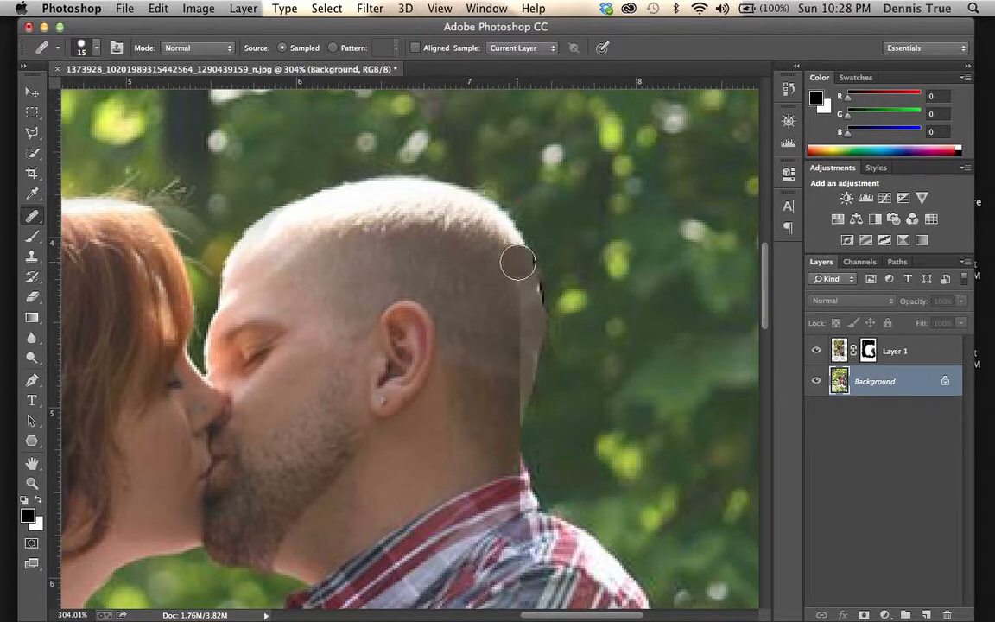
- Try to heal the seam along the back of the head on Layer 1 with a newly sampled hair source
key(alt+bracketright)
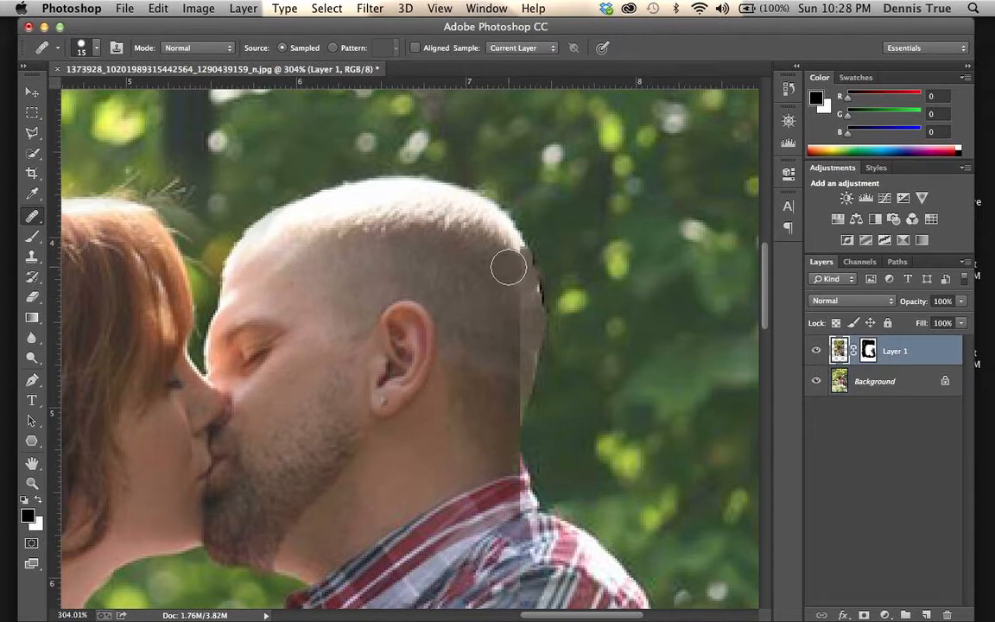
alt+click(511, 274)
mouse_move(519, 296)
mouse_down()
mouse_move(517, 389)
mouse_move(521, 322)
mouse_move(509, 255)
mouse_move(516, 283)
mouse_up()
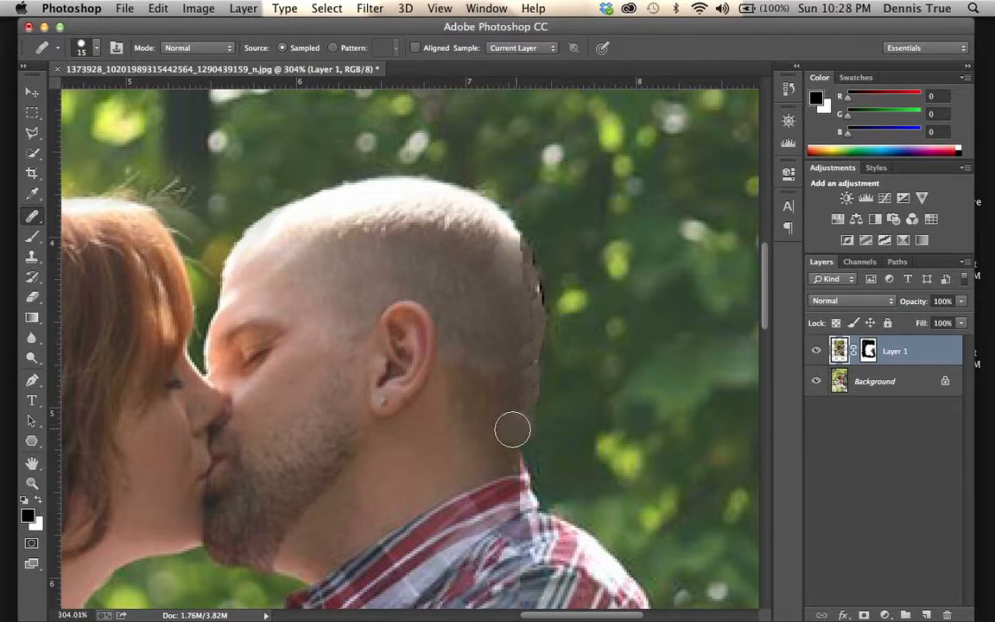
click(442, 407)
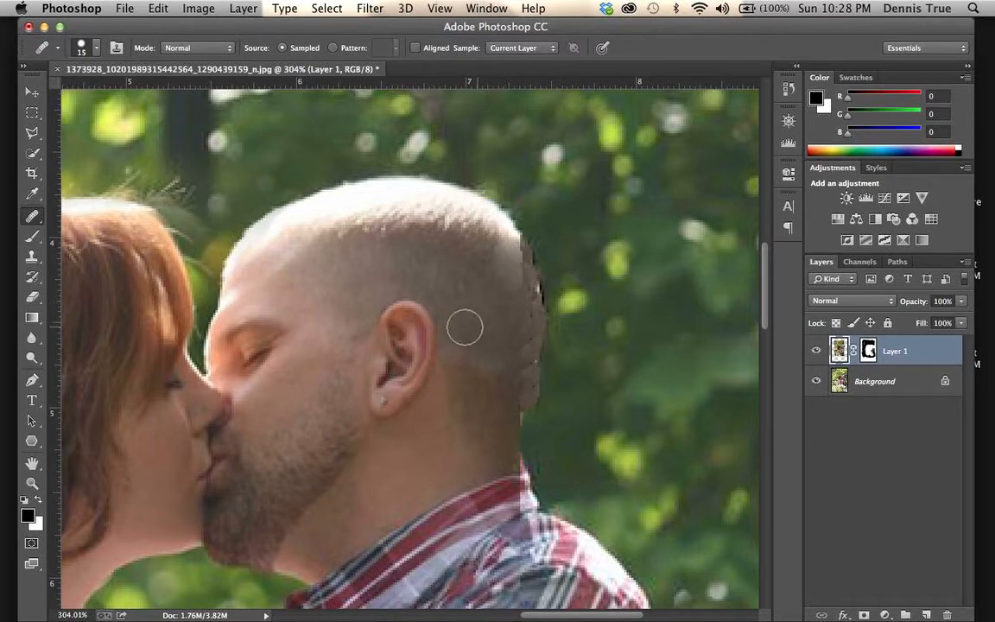
- Revert the document in the history to the first Healing Brush stroke on the Background layer
click(788, 90)
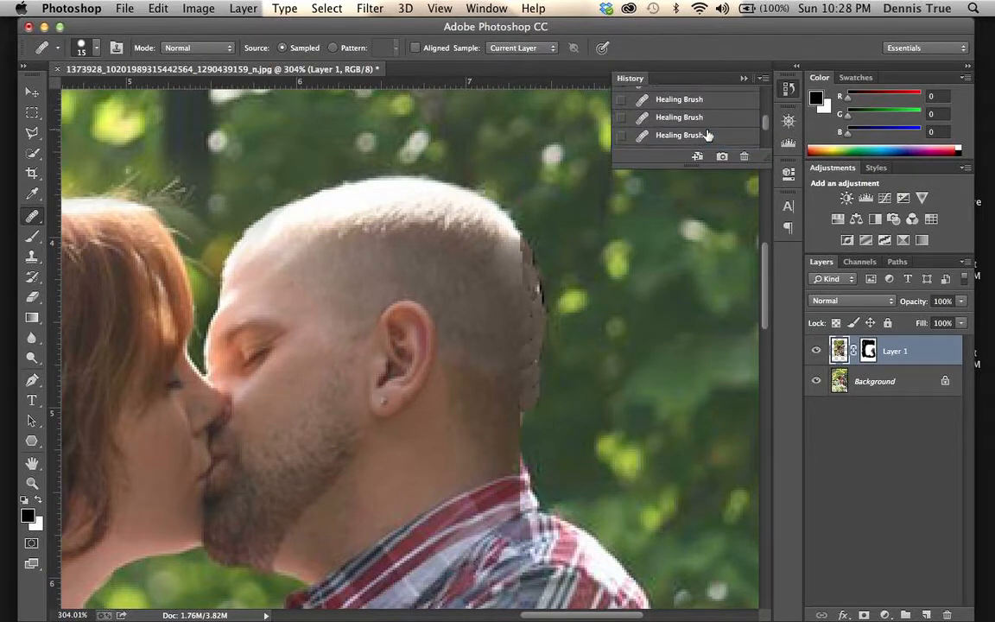
scroll(706, 136, down, 1)
scroll(715, 128, up, 1)
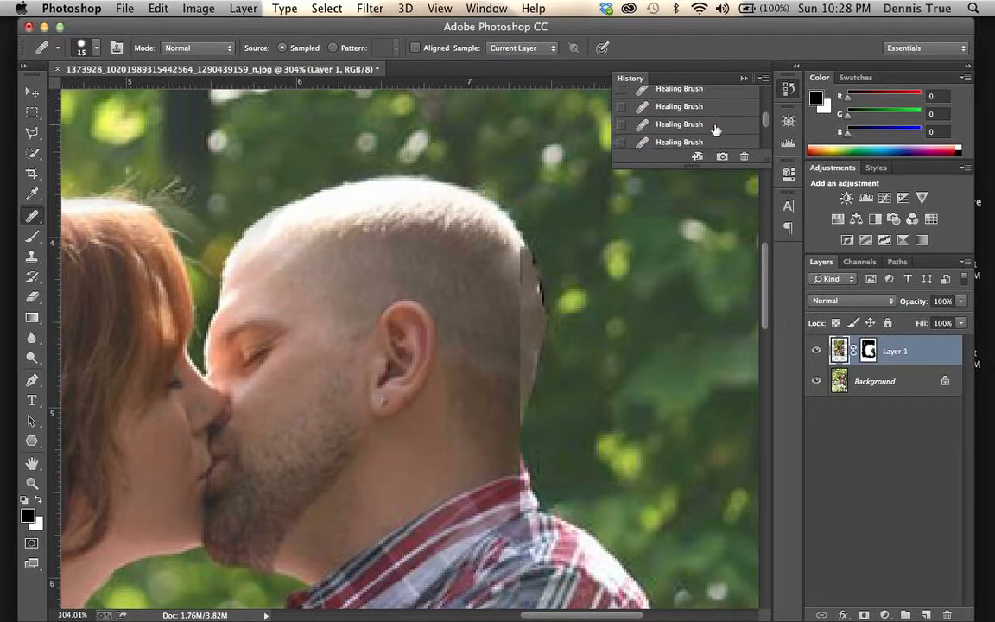
key(alt+bracketleft)
scroll(715, 128, up, 3)
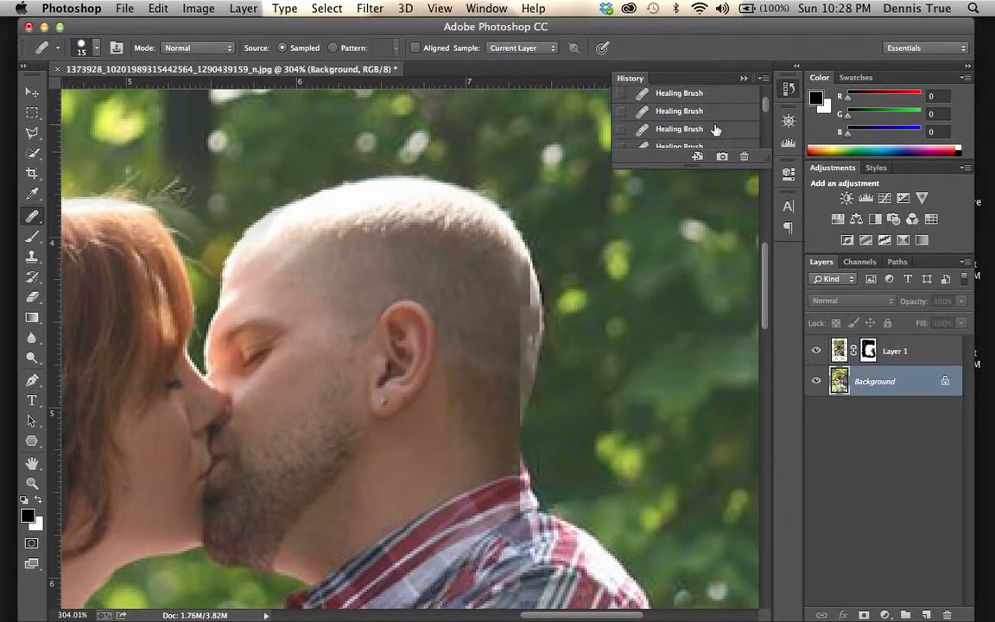
click(715, 128)
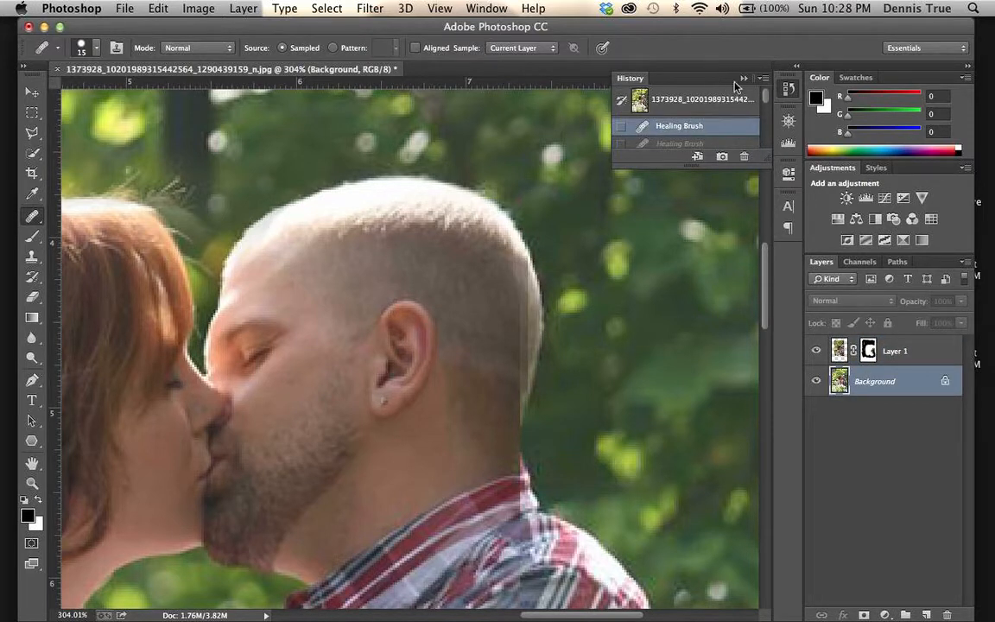
click(743, 78)
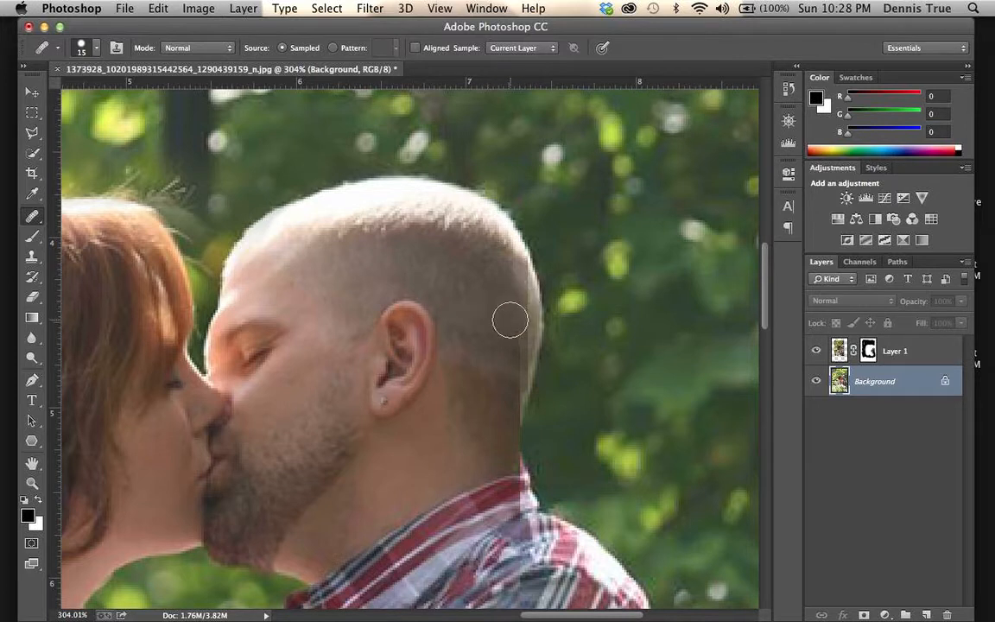
- Rework the seam on the Background layer with the Healing Brush, undoing the unwanted stroke
mouse_move(515, 276)
mouse_down()
mouse_move(526, 355)
mouse_move(509, 362)
mouse_up()
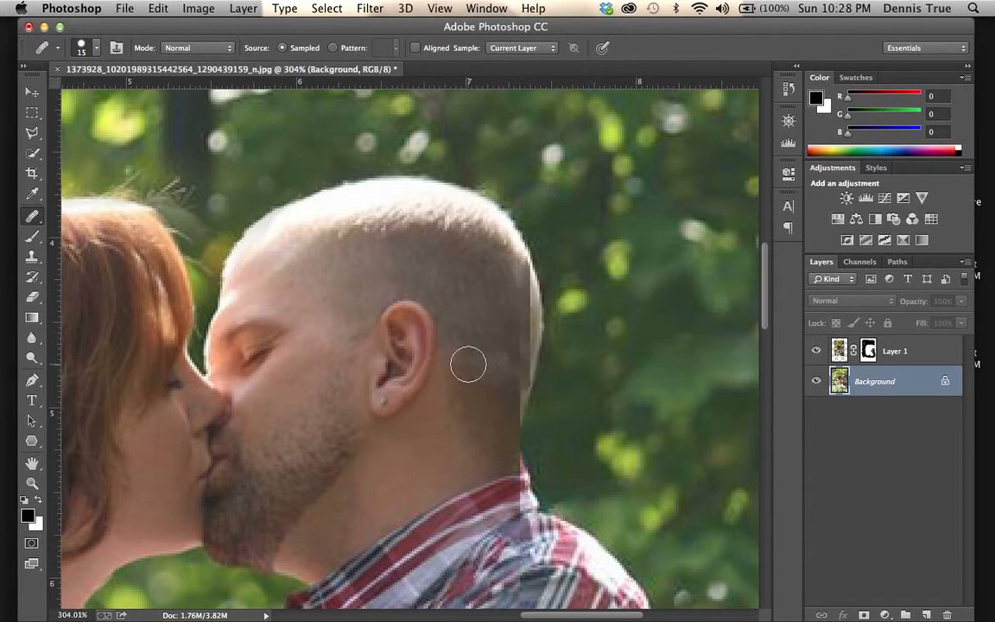
key(super+z)
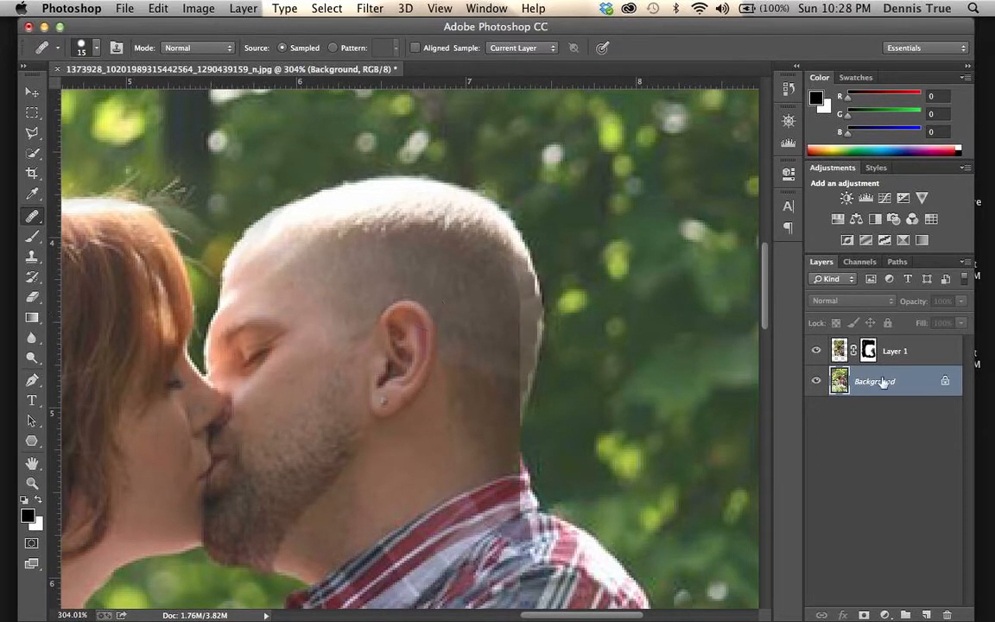
- Stamp all visible layers into a new merged layer above Layer 1, and hide Layer 1 and the Background
click(842, 353)
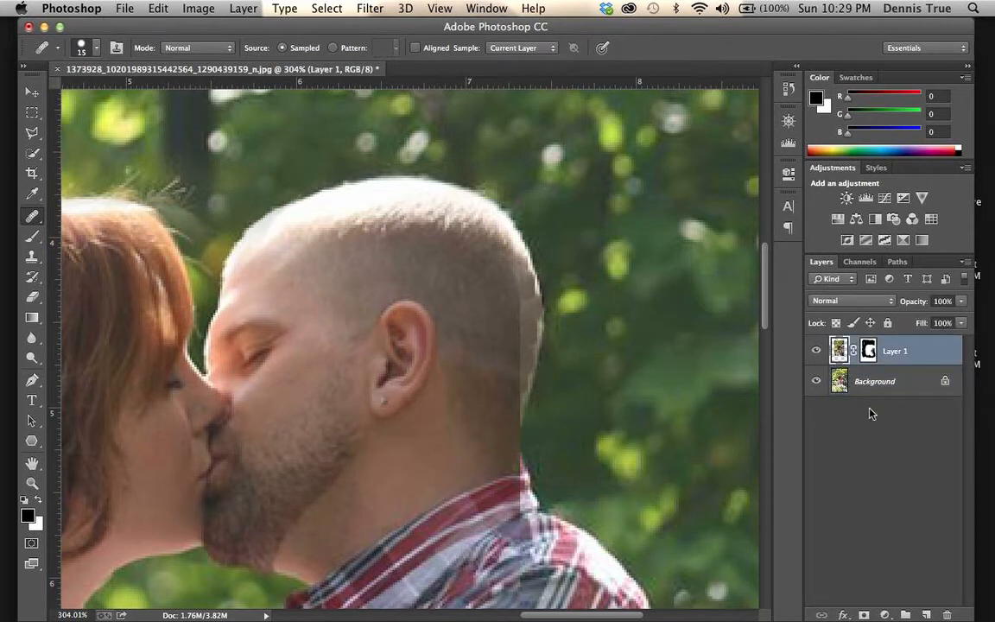
click(345, 267)
key(alt+shift+super+e)
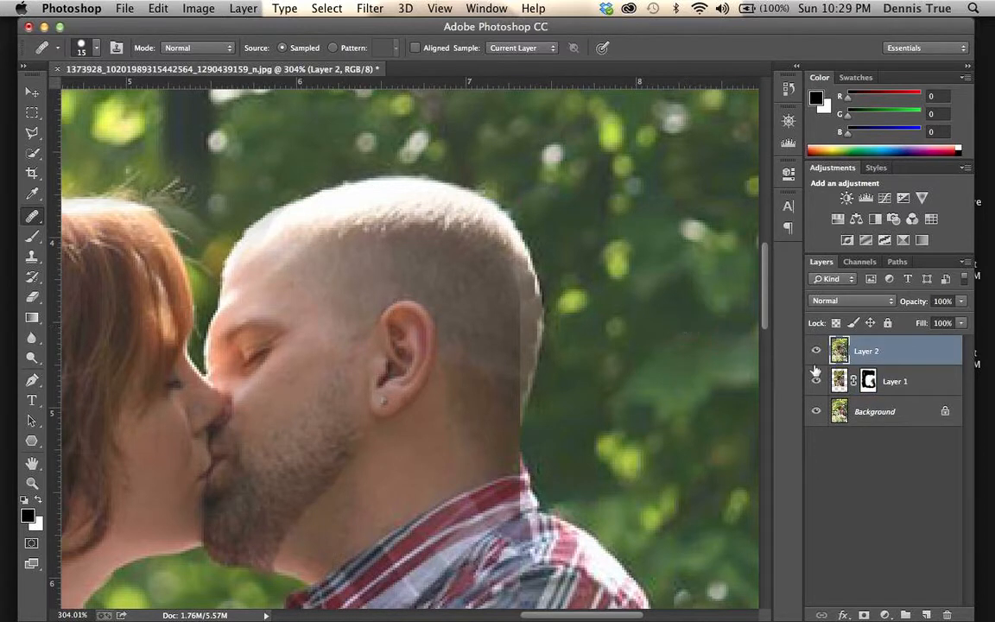
click(816, 411)
- Try to heal the seam along the back of the man's head on Layer 2 with the content-aware Spot Healing Brush
drag(32, 219, 82, 212)
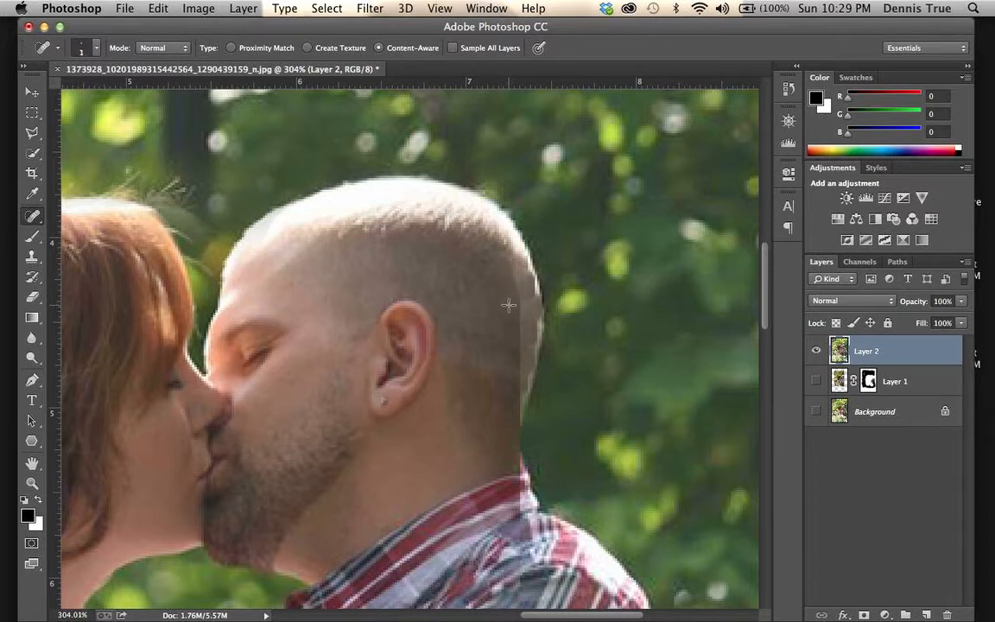
key(bracketright)
key(bracketright)
key(bracketright)
key(bracketright)
key(bracketright)
key(bracketright)
key(bracketright)
key(bracketright)
key(bracketright)
scroll(475, 296, down, 5)
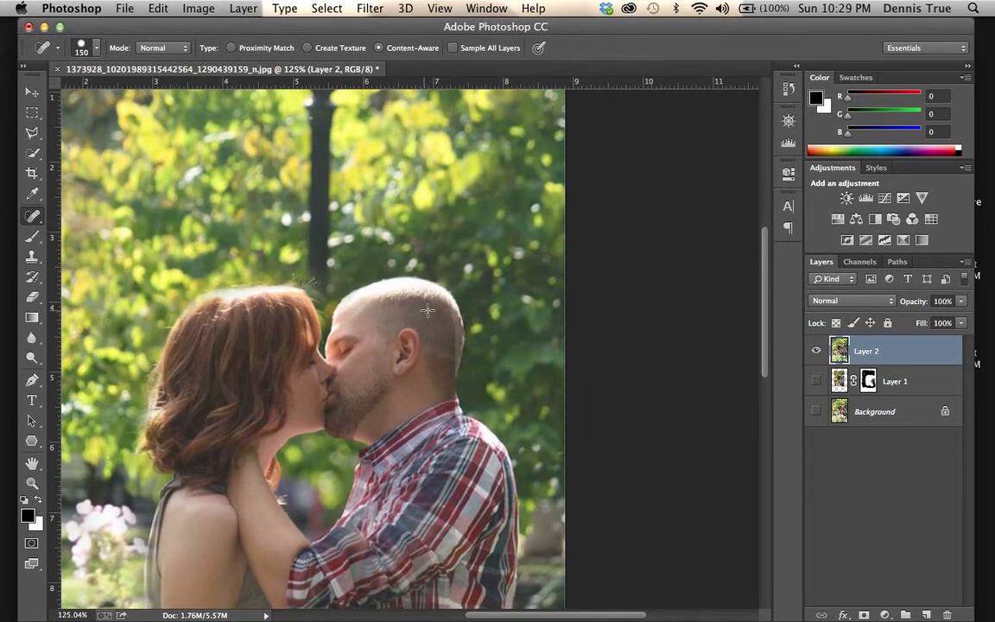
scroll(453, 321, up, 5)
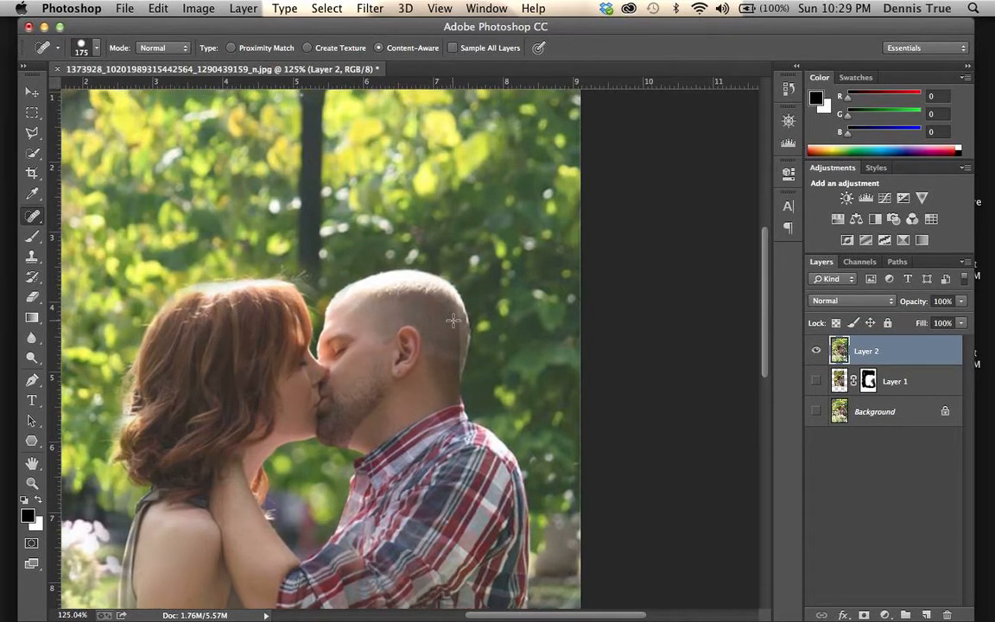
scroll(515, 299, down, 1)
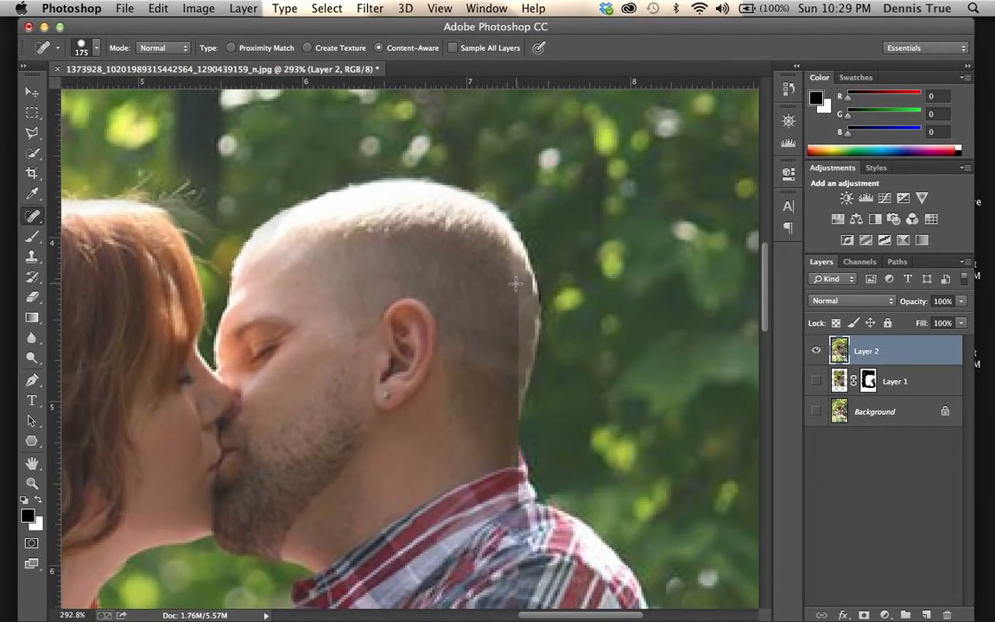
click(513, 282)
drag(508, 295, 512, 288)
click(504, 256)
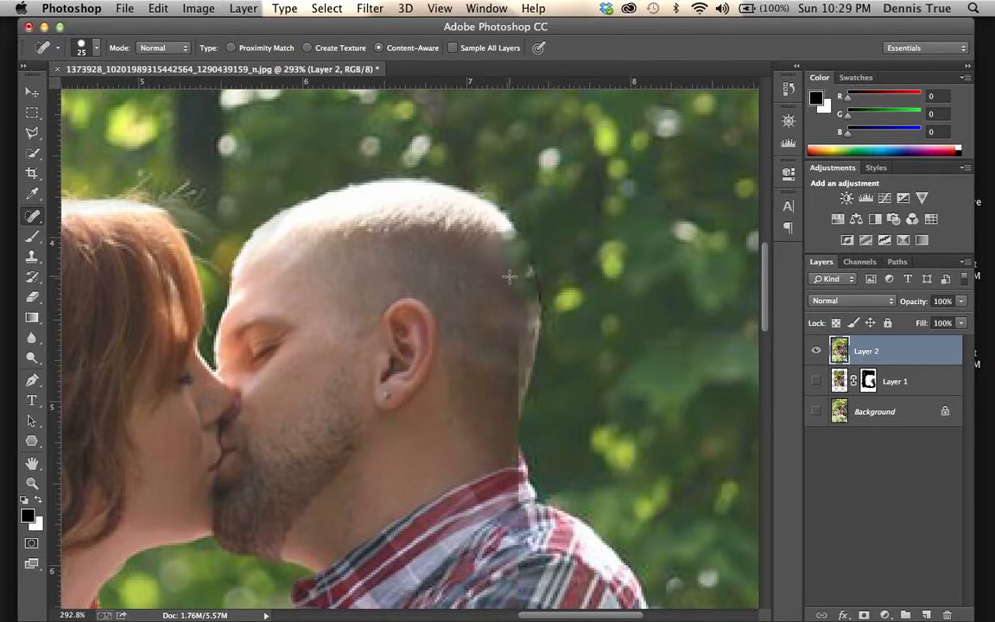
click(516, 284)
click(520, 341)
click(520, 366)
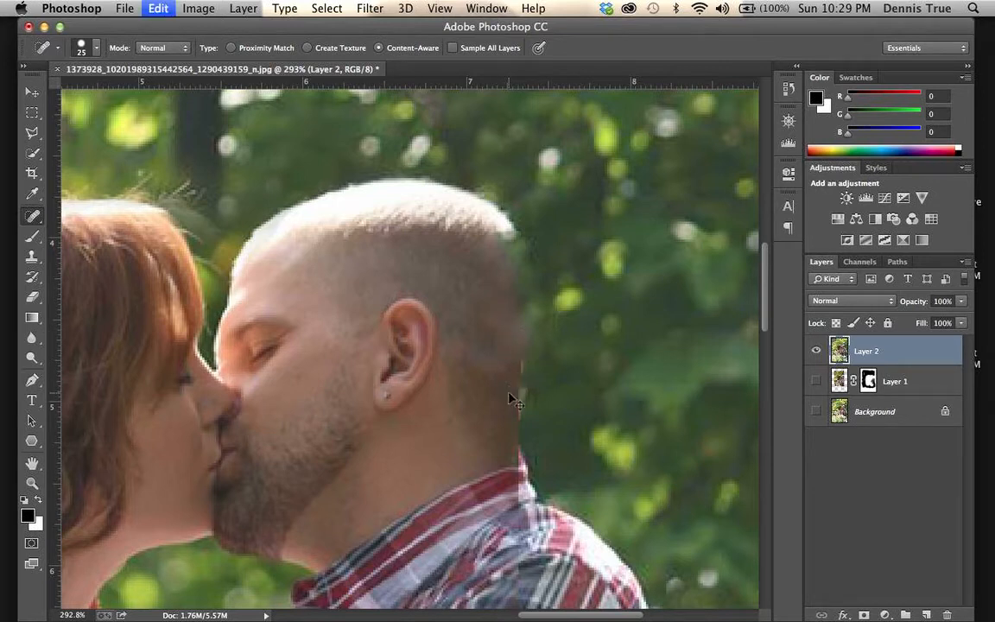
- Revert the document in the history to the state before the Spot Healing Brush strokes on Layer 2
click(789, 89)
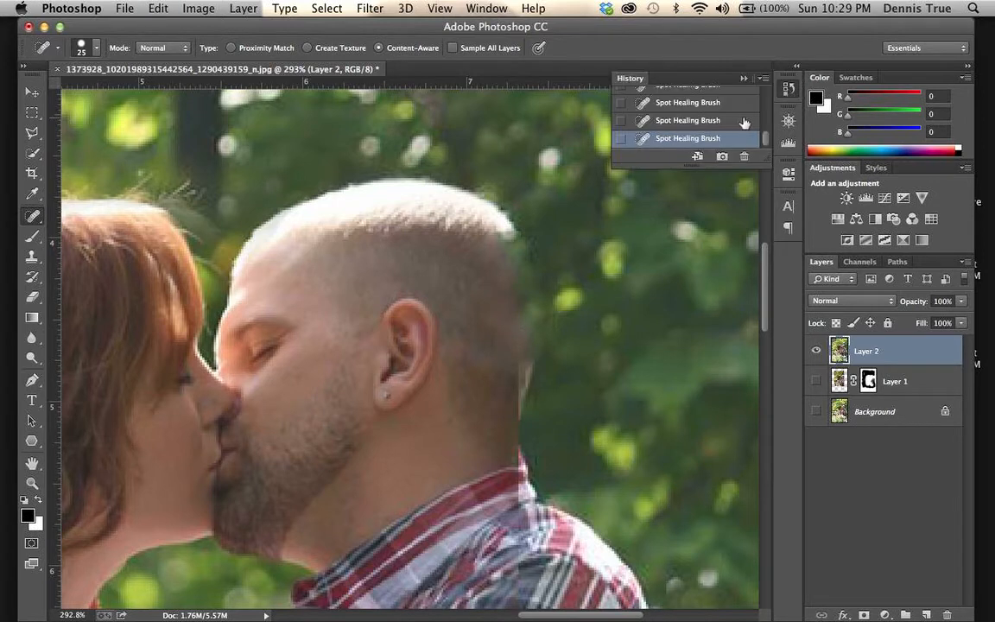
click(715, 103)
scroll(715, 106, up, 3)
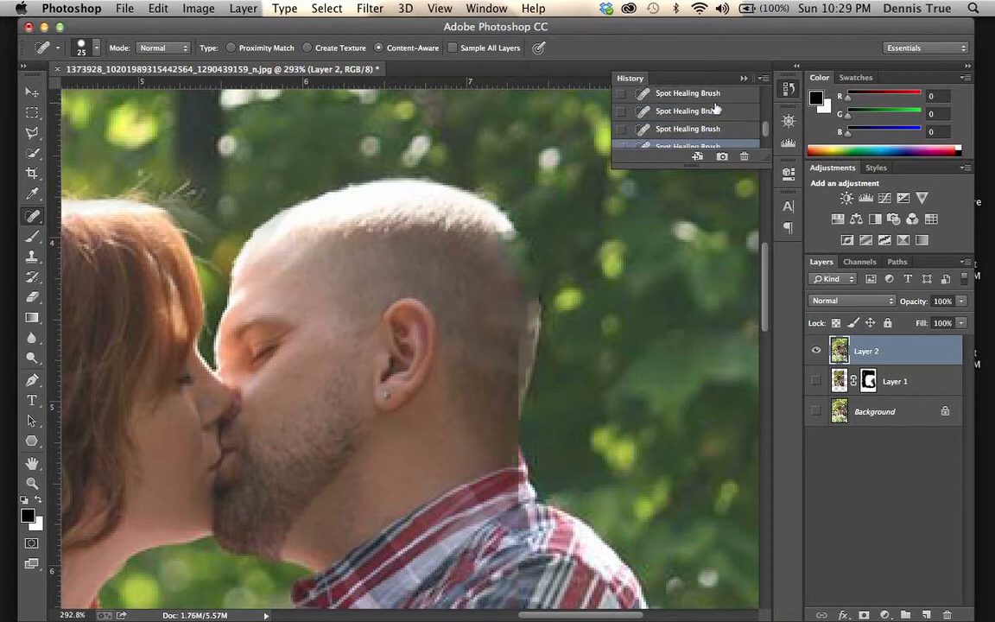
click(715, 103)
click(740, 78)
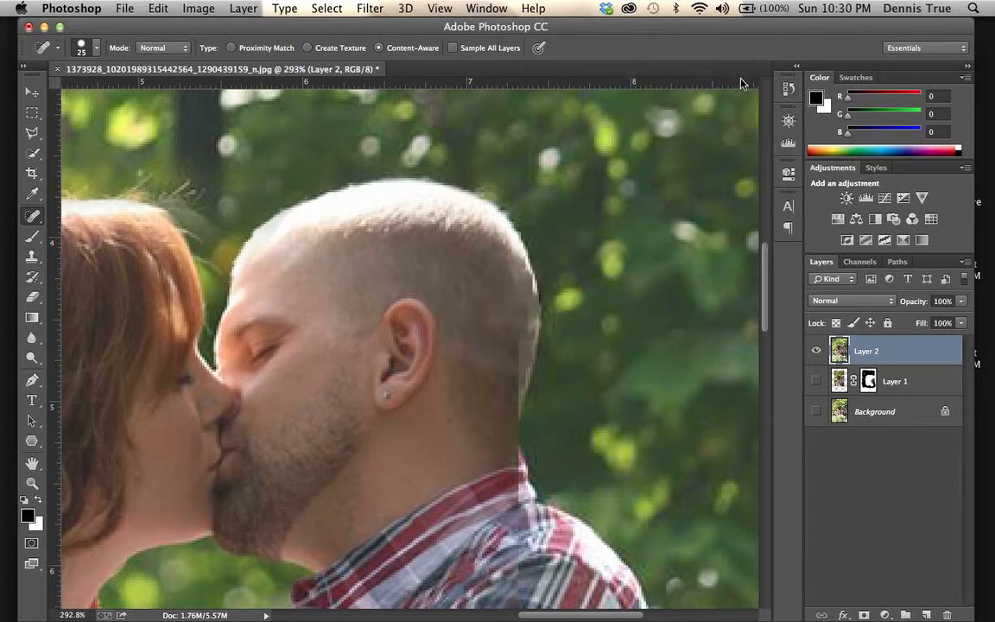
- Try short Spot Healing Brush strokes at size 25 on the head seam again, undoing the unwanted ones
click(510, 275)
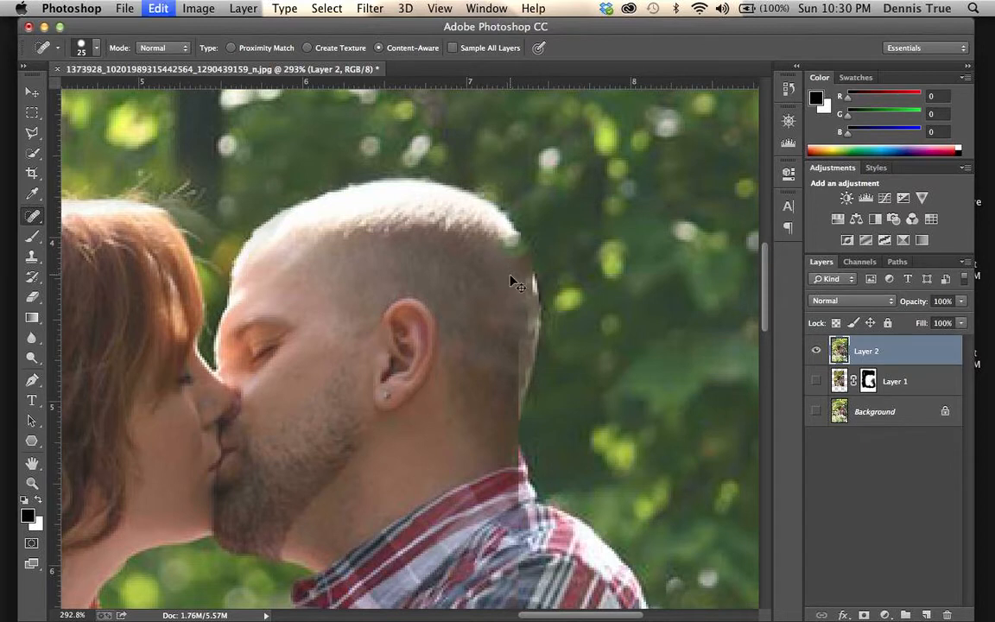
key(super+z)
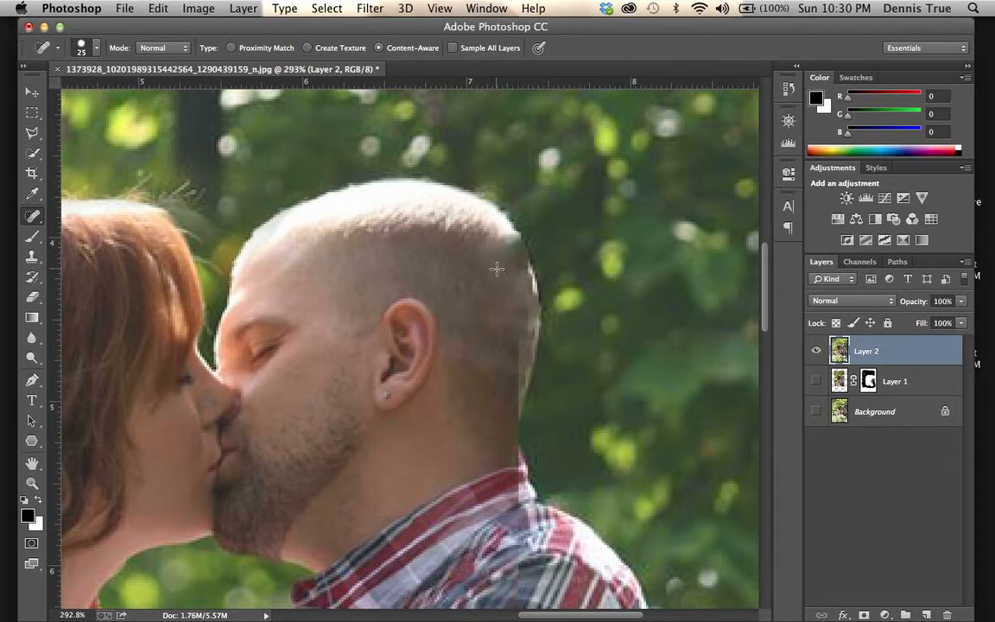
key(super+z)
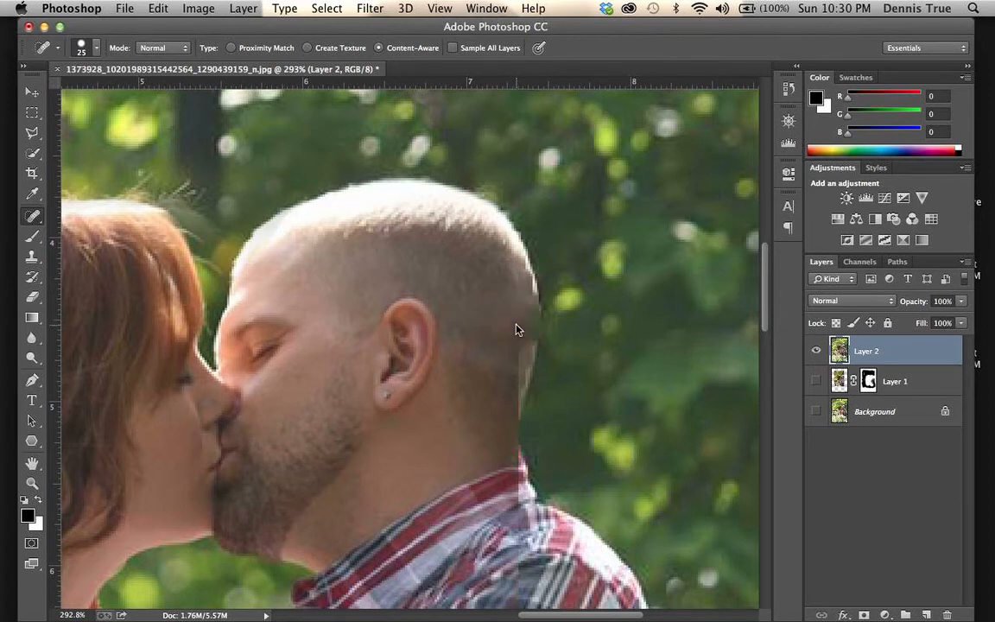
click(511, 346)
- Blend the seam along the back of the man's head on Layer 2 using the Smudge tool at 50% strength
drag(32, 336, 86, 362)
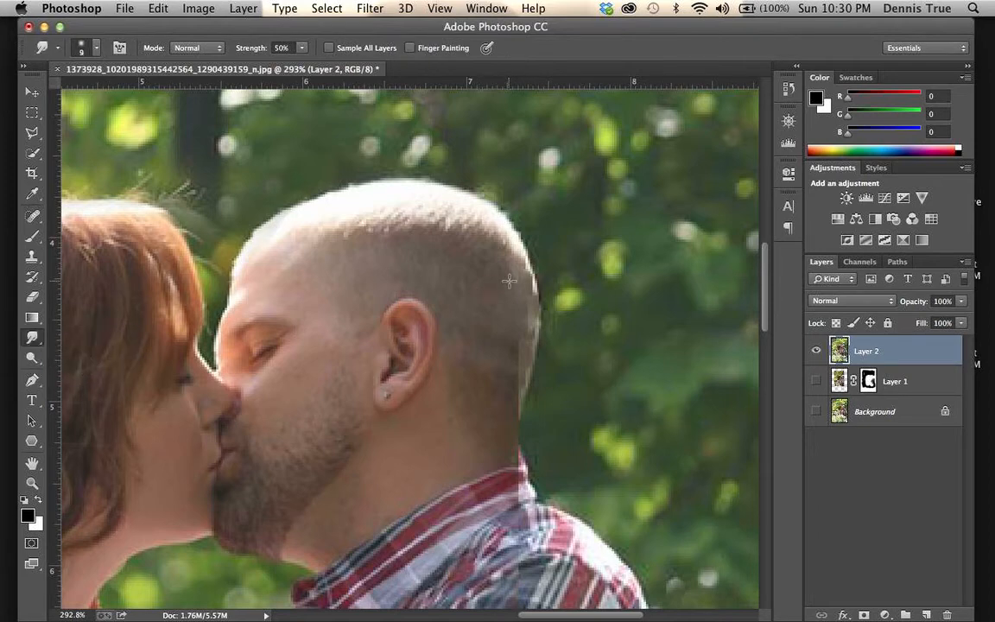
scroll(511, 281, down, 10)
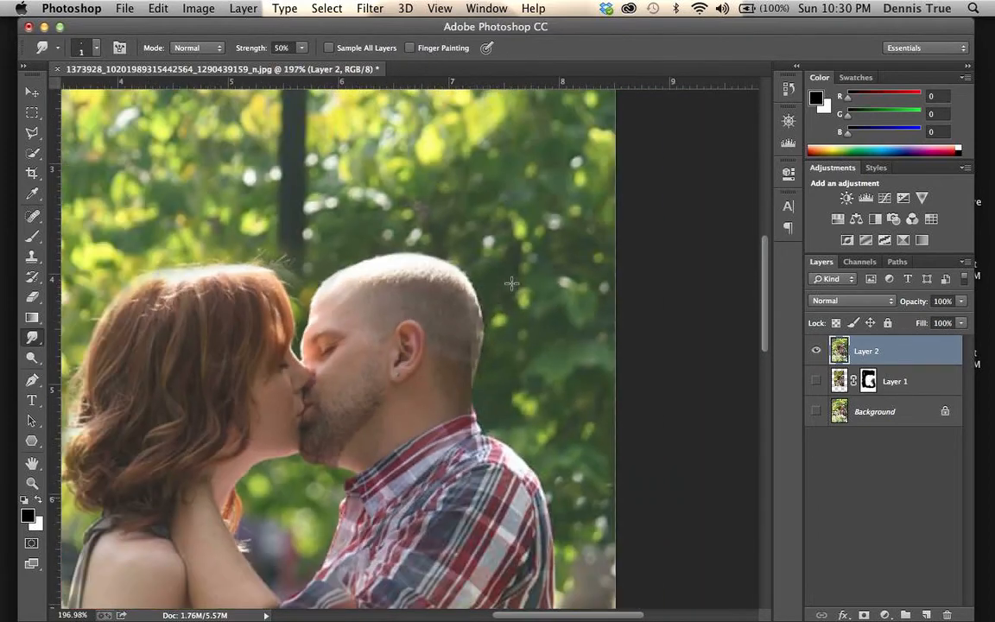
scroll(510, 281, down, 3)
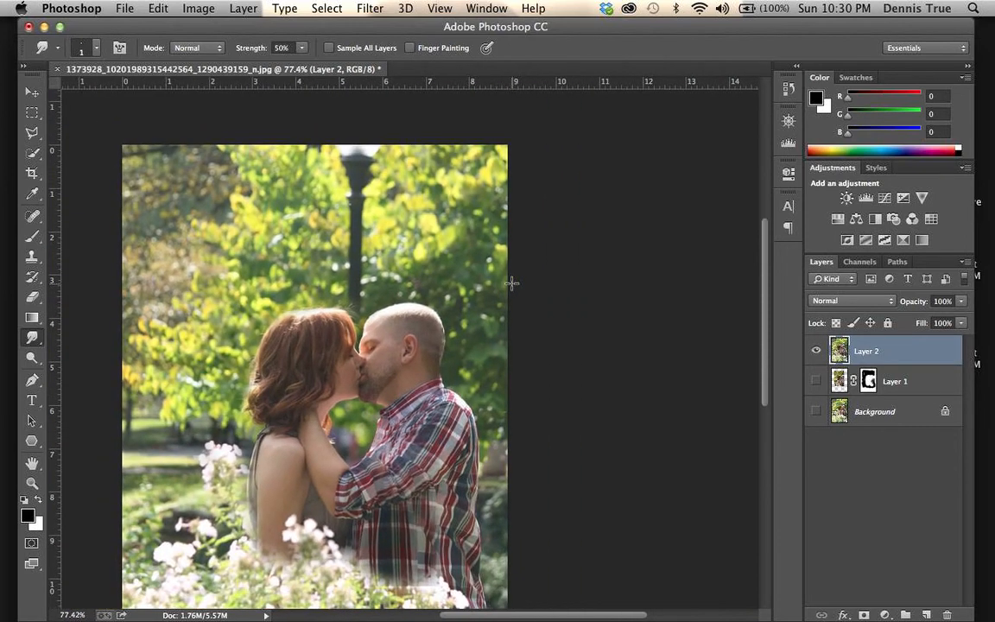
scroll(511, 282, down, 2)
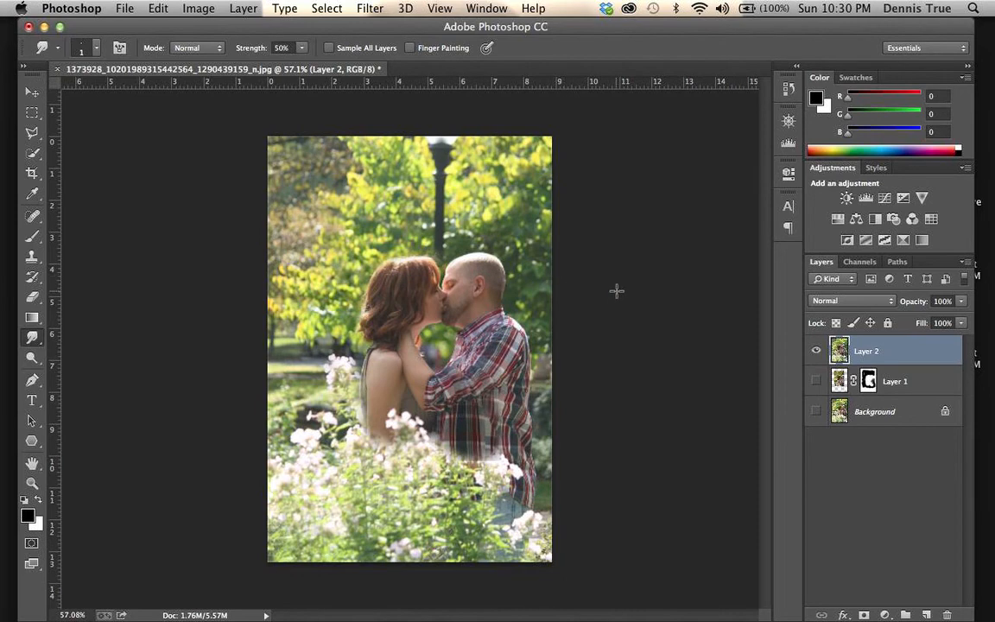
scroll(485, 275, up, 6)
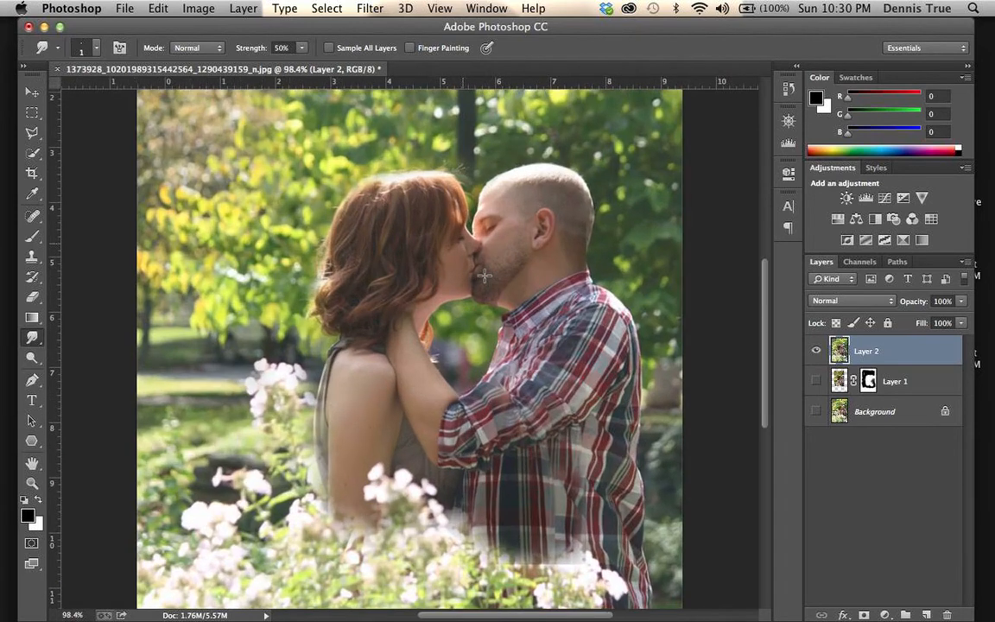
scroll(484, 275, right, 10)
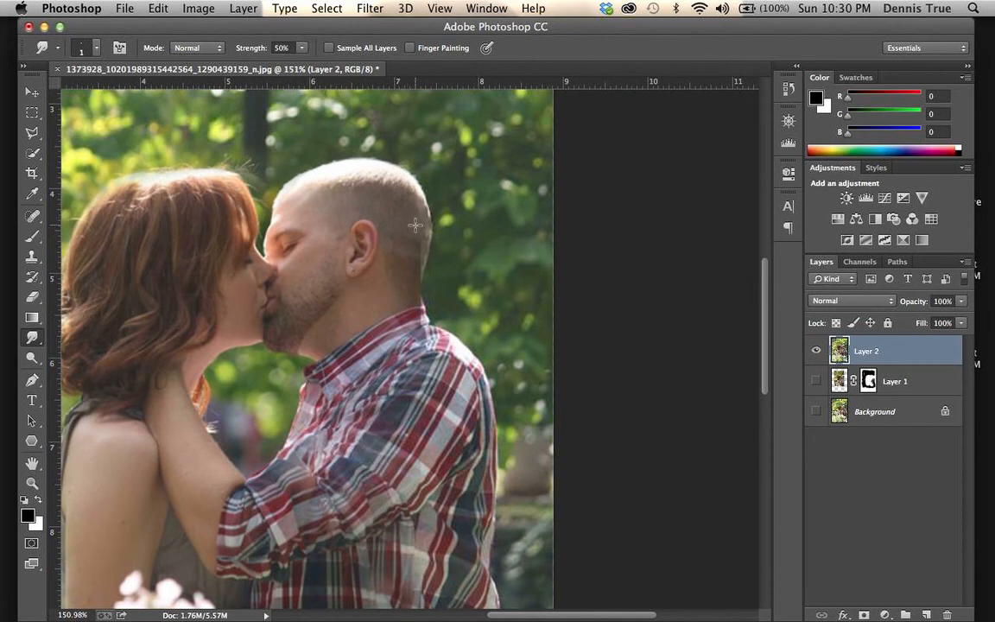
drag(415, 225, 425, 241)
mouse_move(415, 184)
mouse_down()
mouse_move(418, 270)
mouse_move(428, 227)
mouse_move(418, 192)
mouse_move(432, 248)
mouse_move(416, 255)
mouse_move(418, 204)
mouse_up()
scroll(346, 289, down, 4)
scroll(351, 291, down, 6)
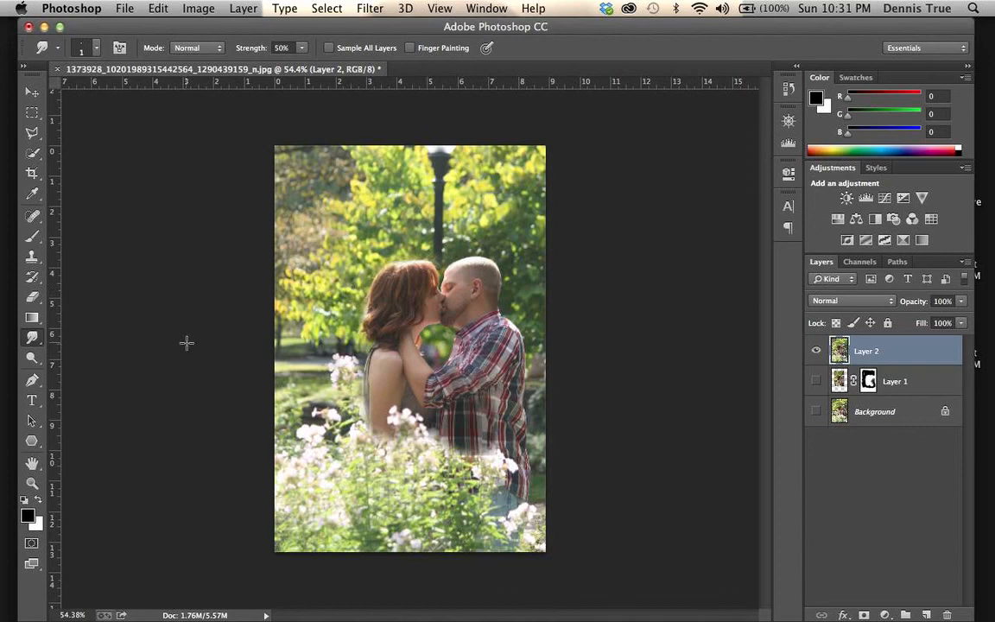
mouse_move(4, 374)
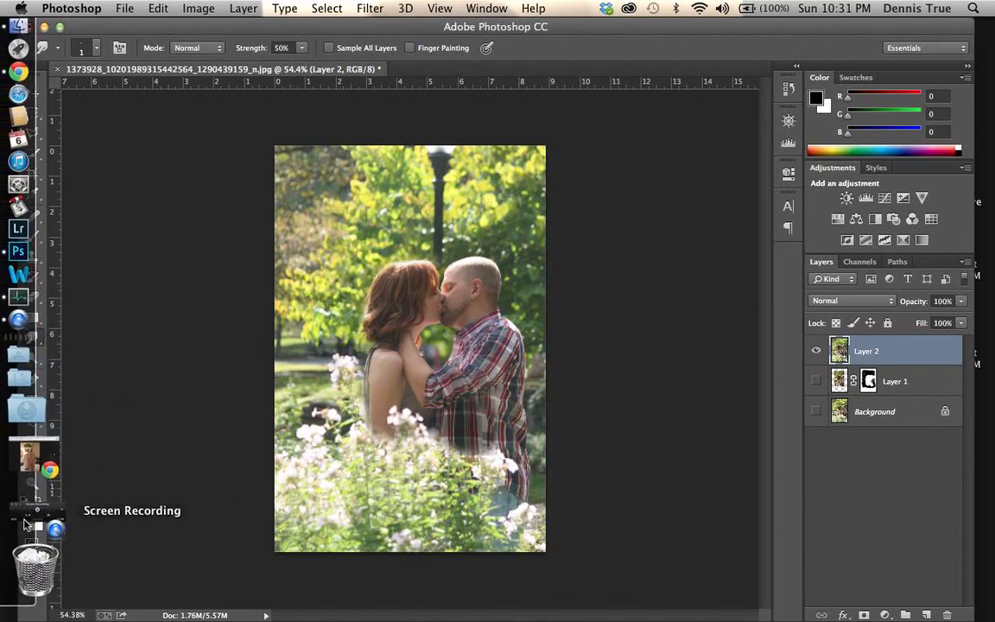